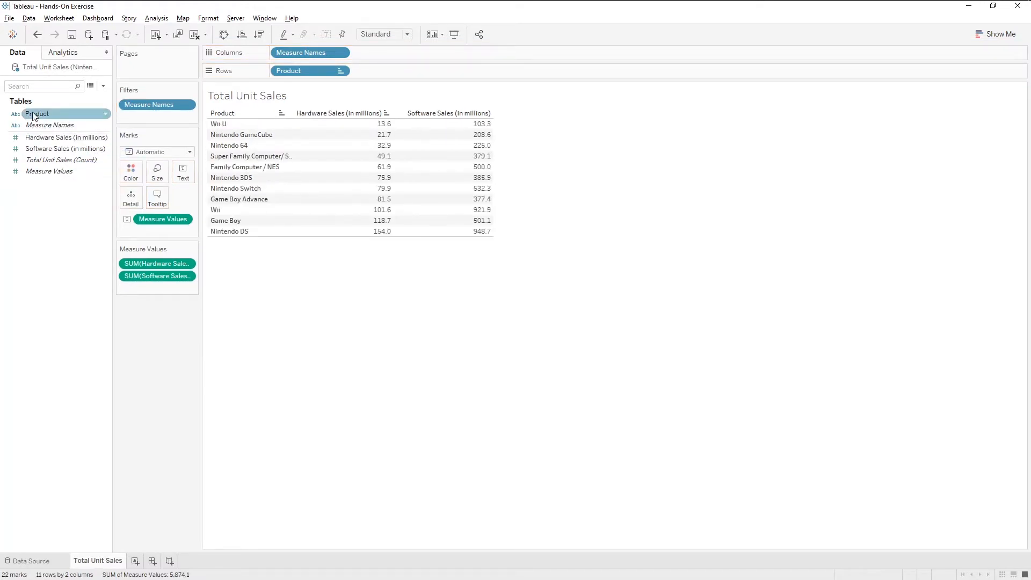
Step: Add Product as a filter keeping only products that start with "Nintendo"
left_click_drag(33, 116, 156, 122)
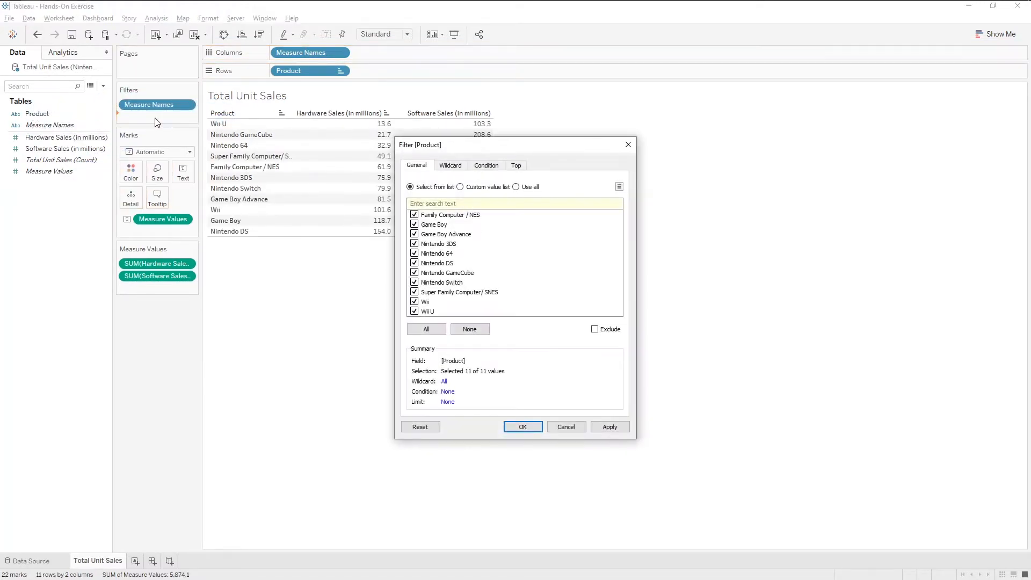
left_click(454, 168)
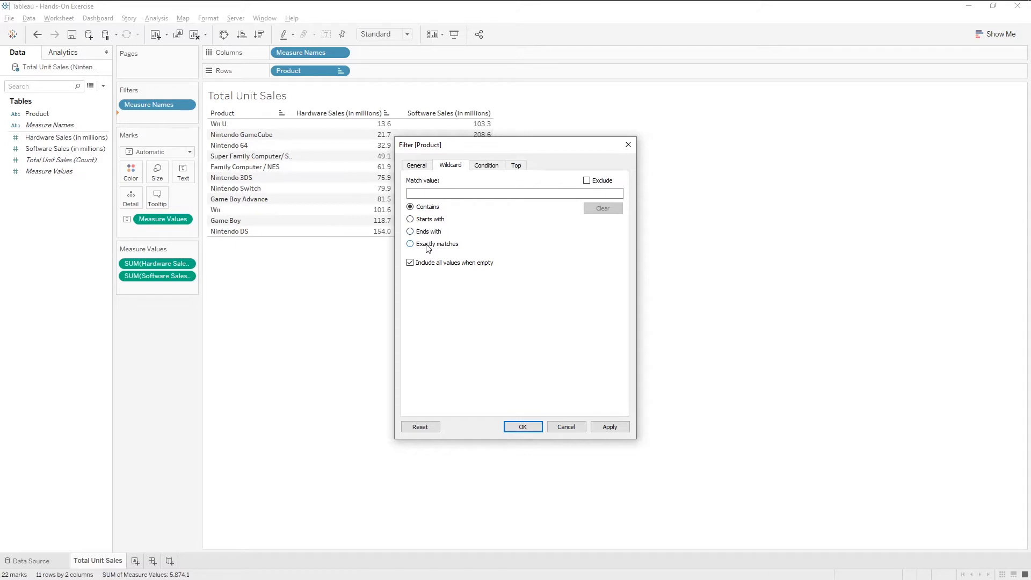
left_click(421, 219)
left_click(465, 194)
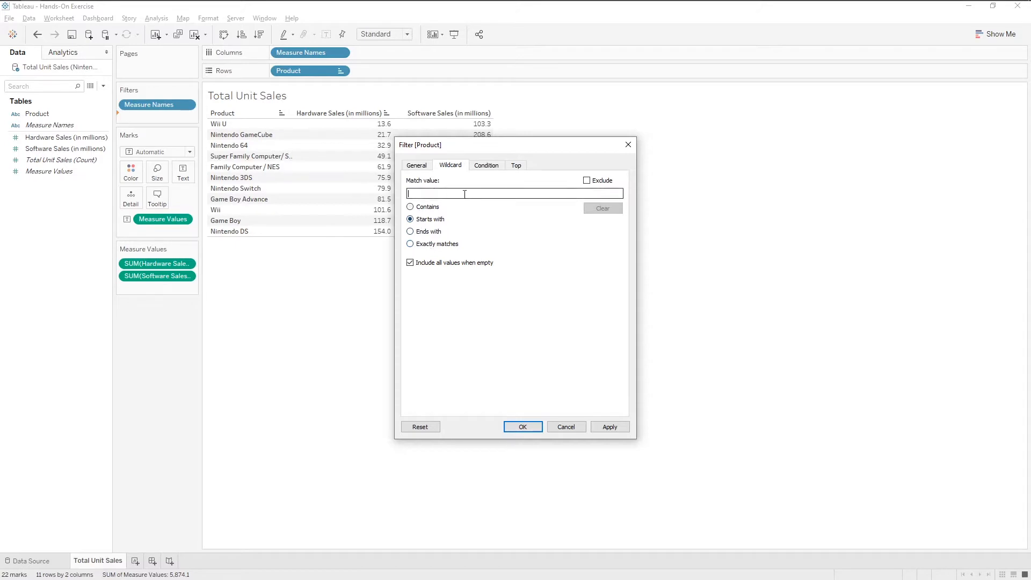
type("Nintendo")
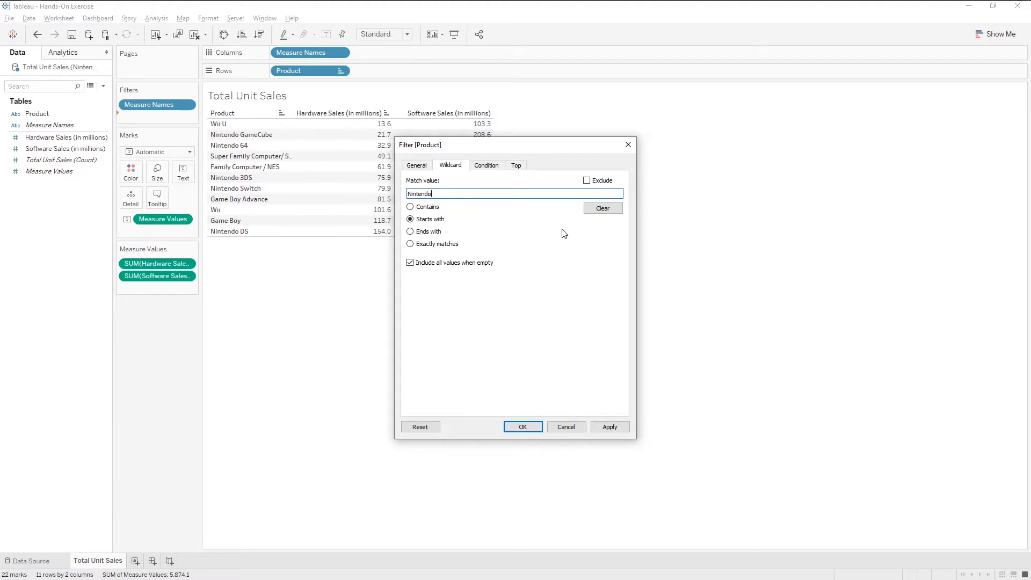
left_click(522, 427)
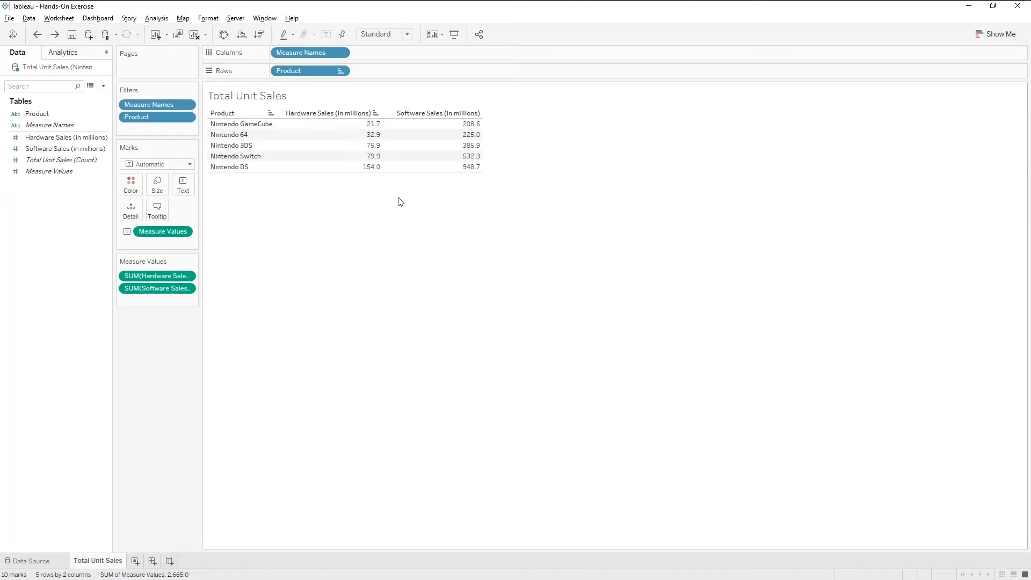
Step: Try limiting the Product filter to the Top 3 by sum of Hardware Sales (in millions), and undo it
left_click(187, 117)
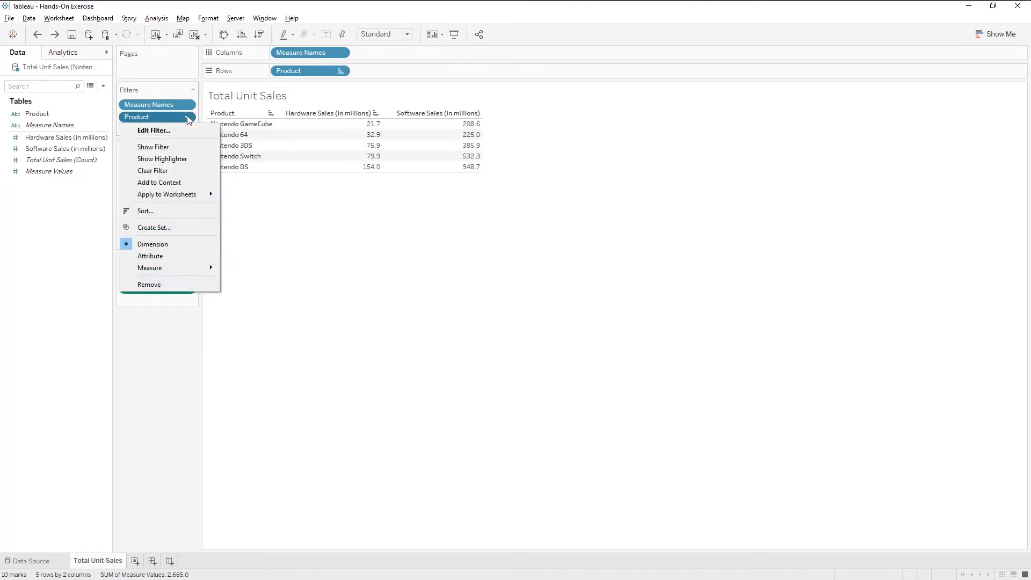
left_click(174, 130)
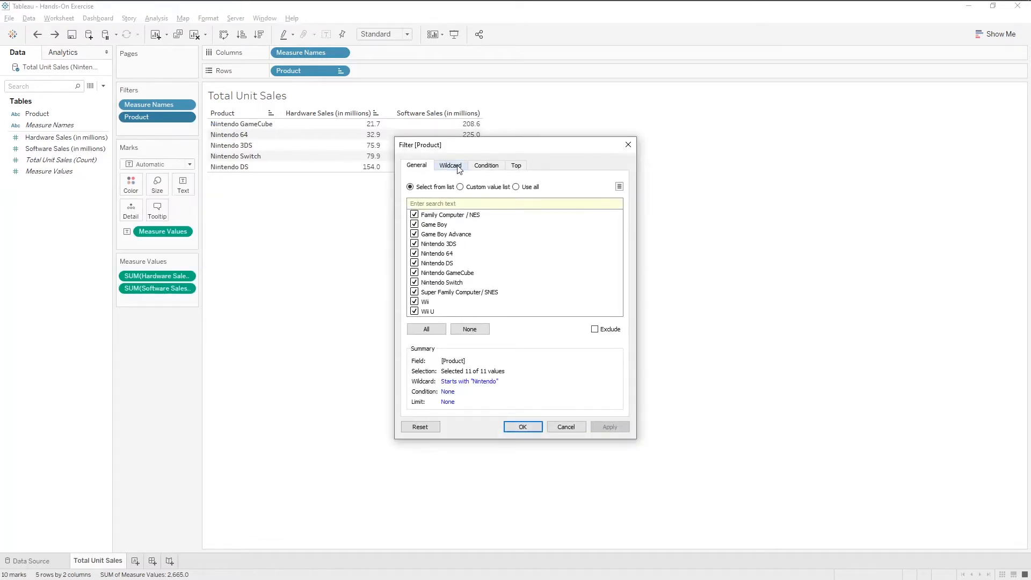
left_click(517, 167)
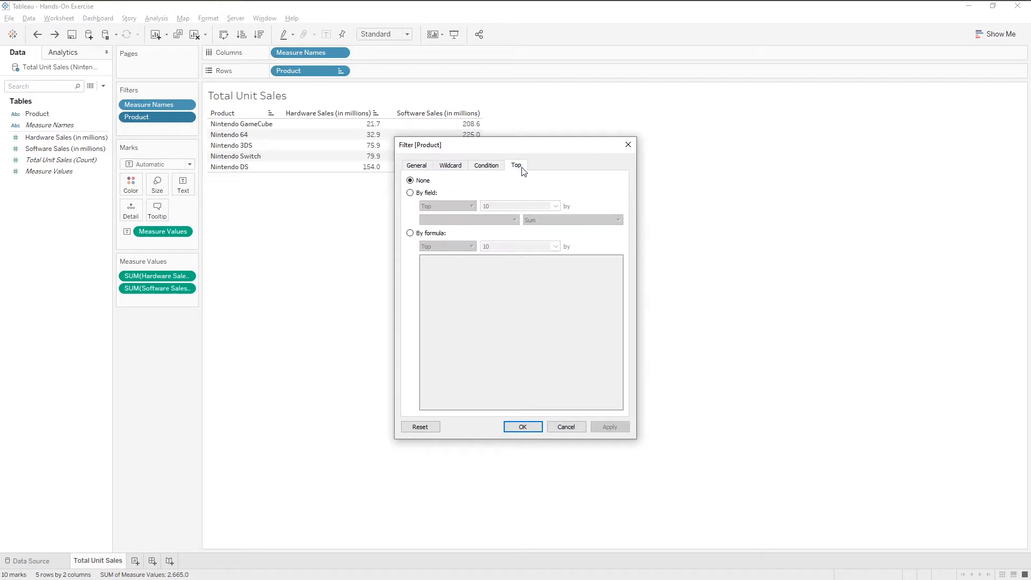
left_click(428, 194)
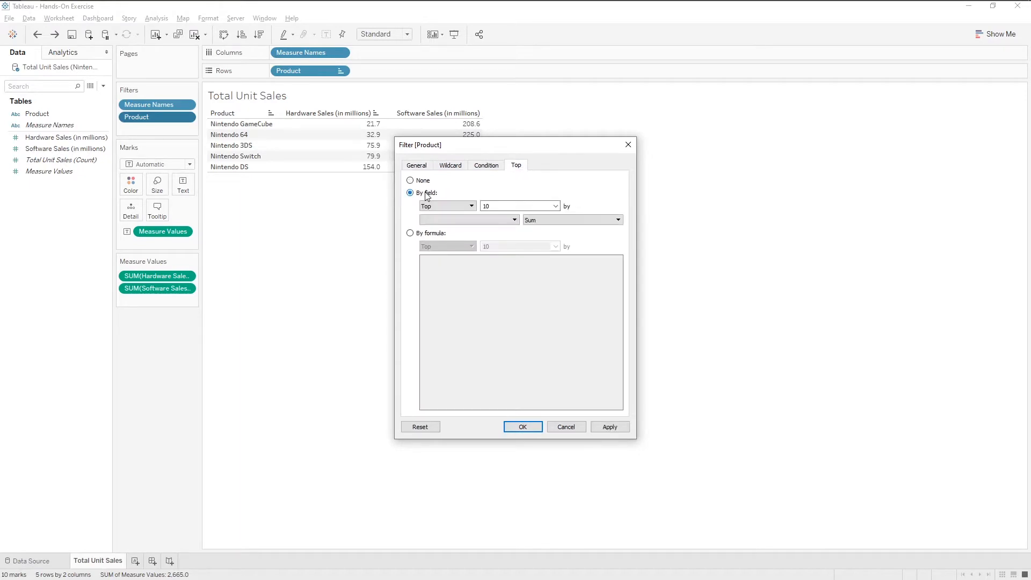
left_click(427, 206)
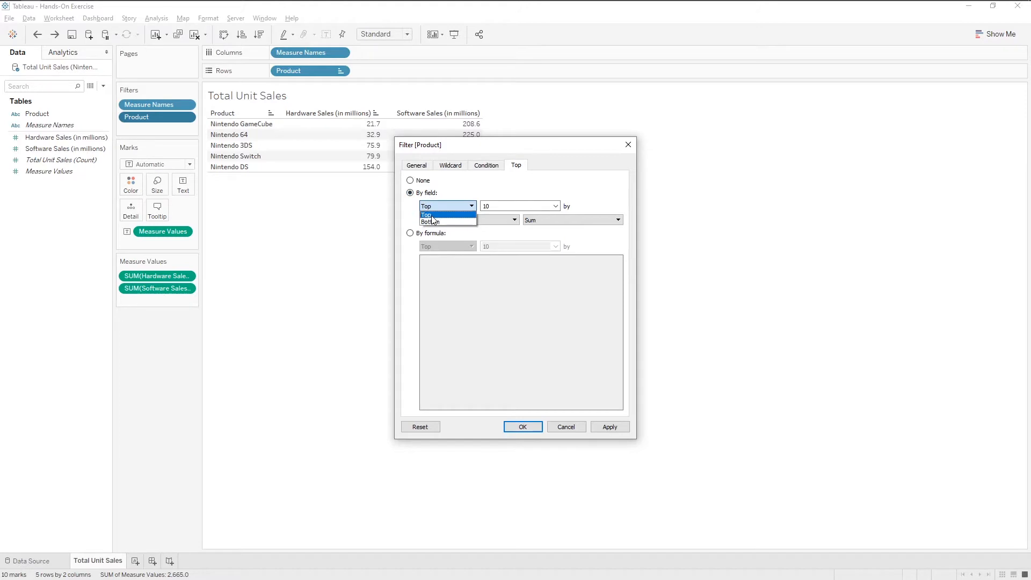
left_click(433, 216)
key("Tab")
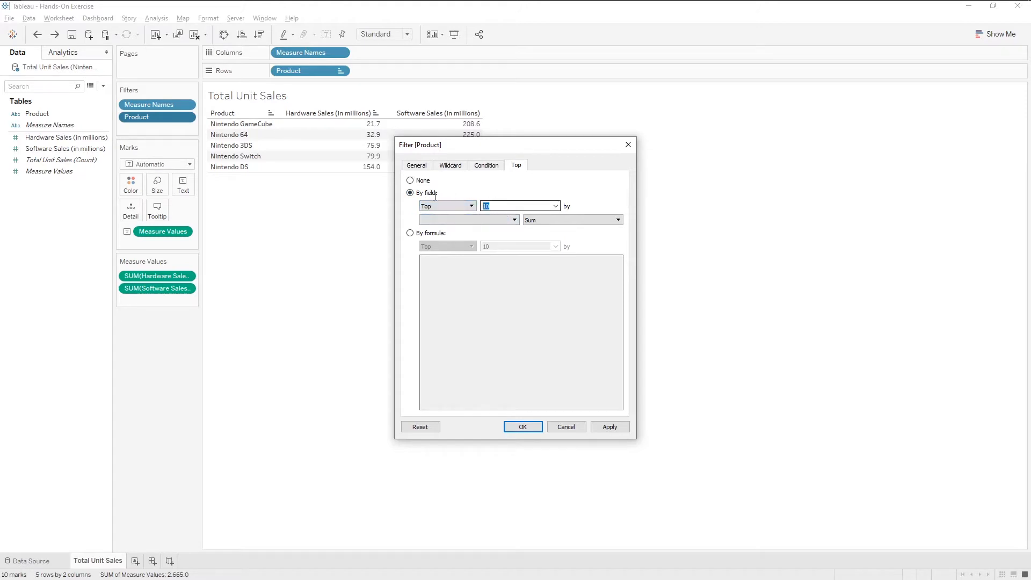
type("3")
left_click(492, 220)
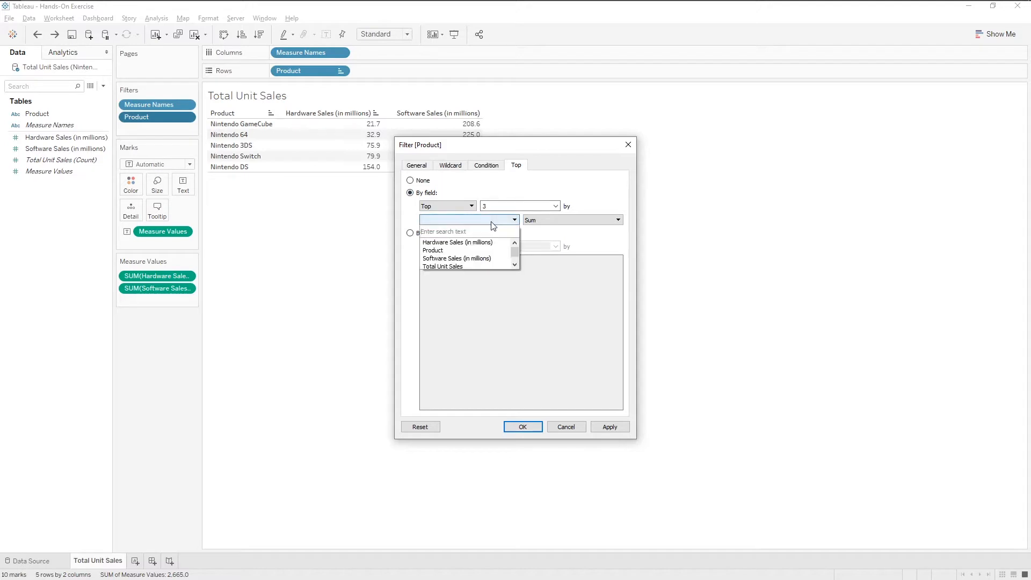
left_click(475, 245)
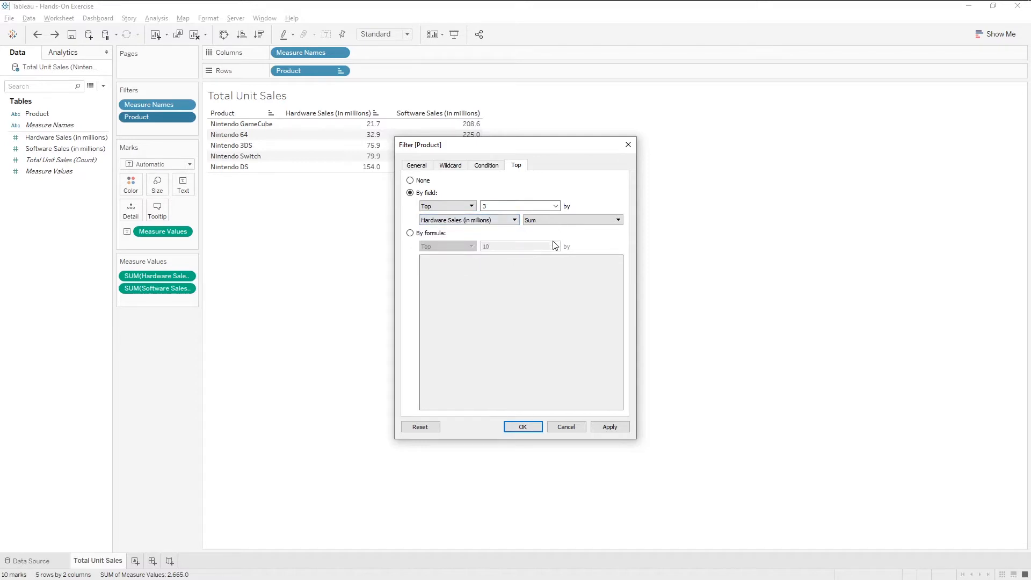
left_click(523, 427)
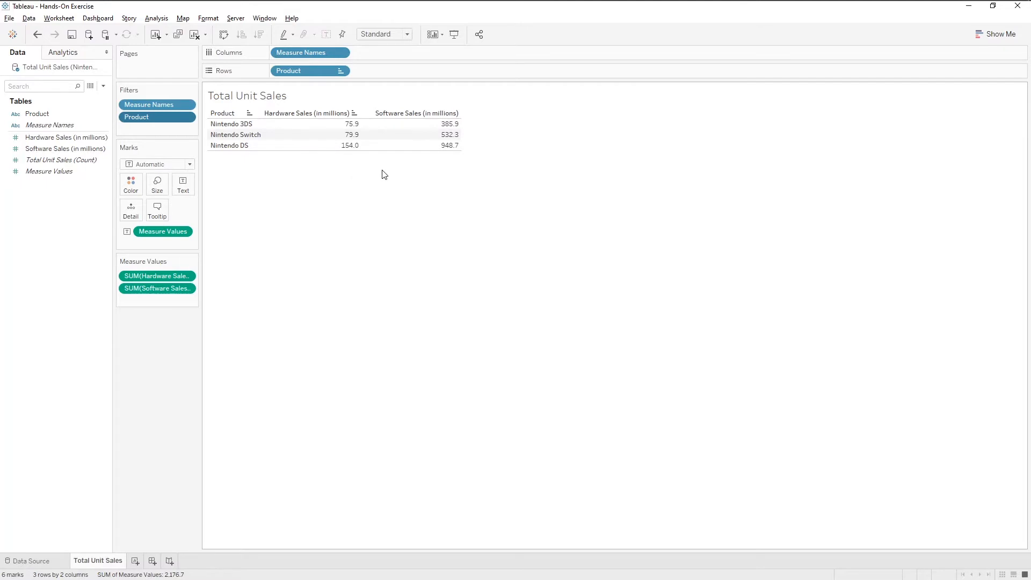
left_click(38, 35)
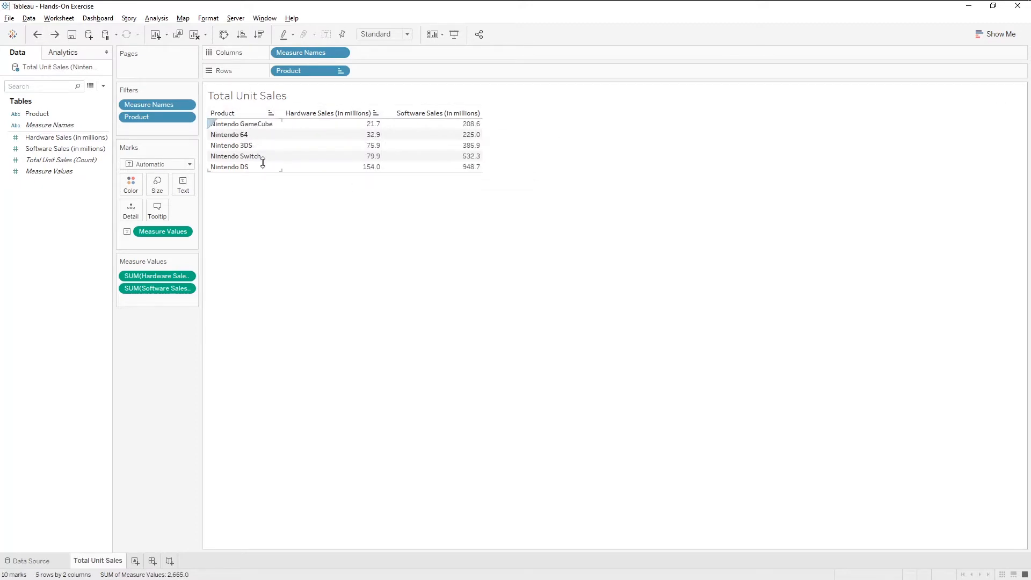
Step: Try a Product filter condition of Hardware Sales (in millions) sum >= 70, and undo it
left_click(187, 117)
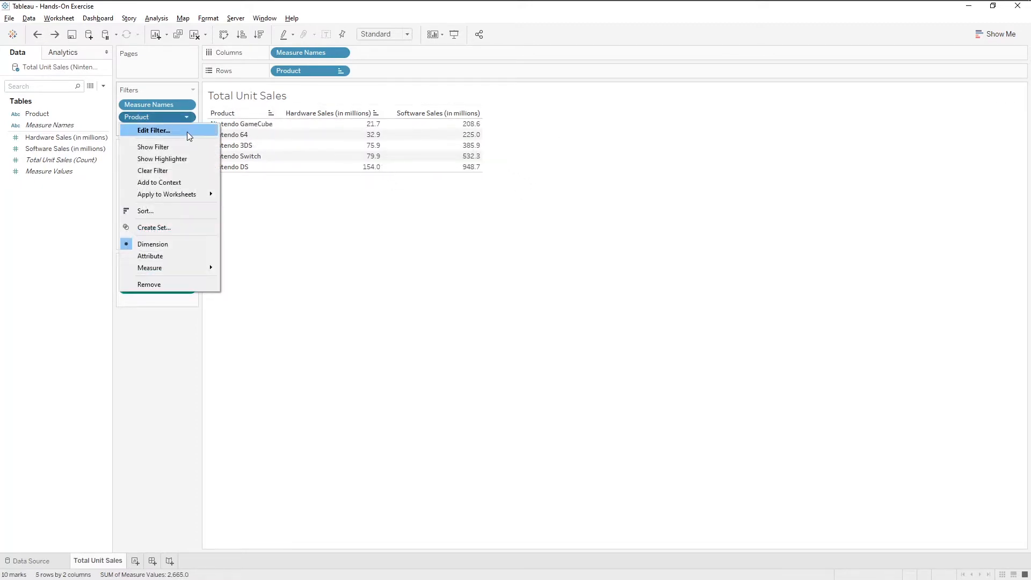
left_click(187, 133)
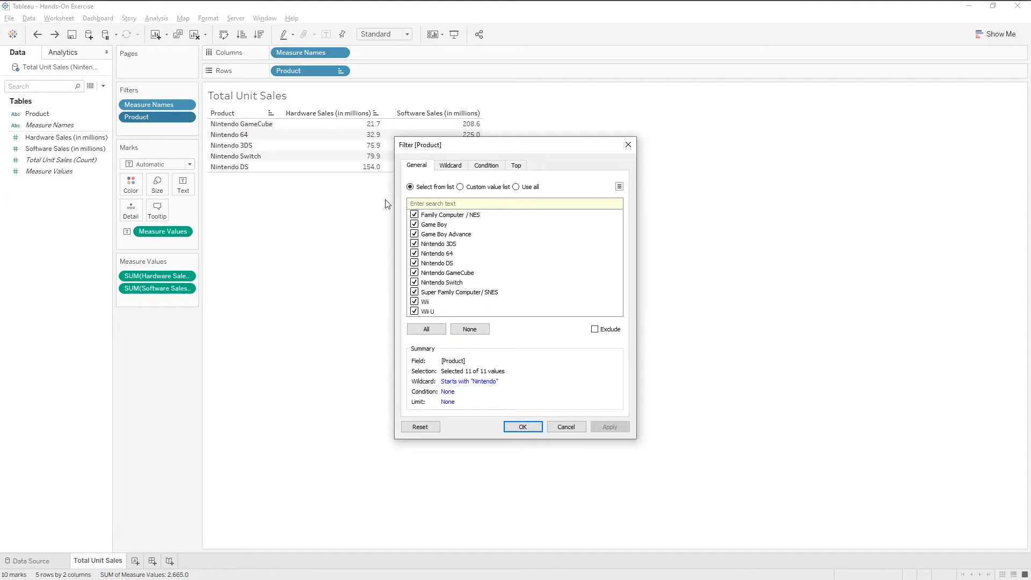
left_click(487, 166)
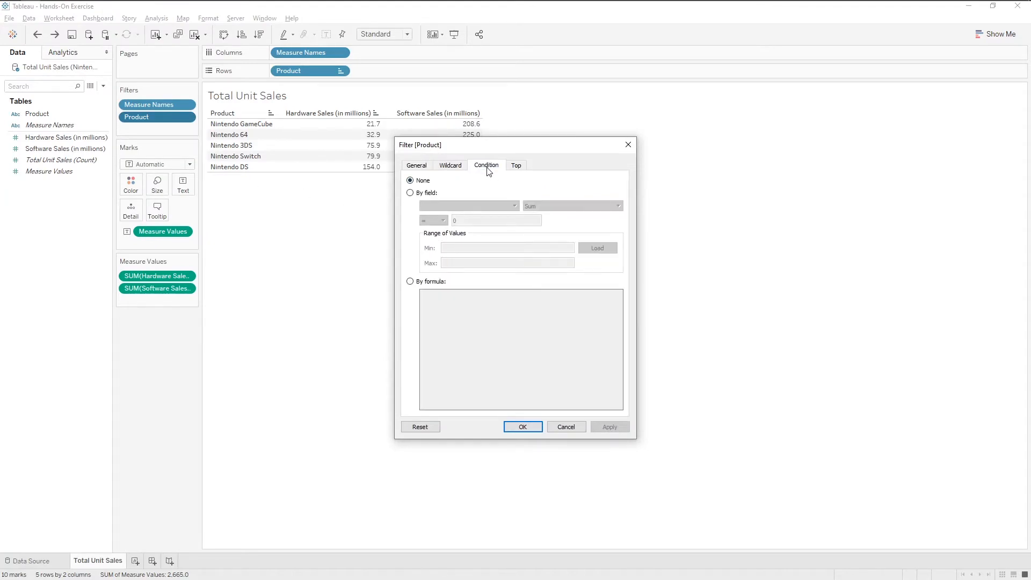
left_click(430, 193)
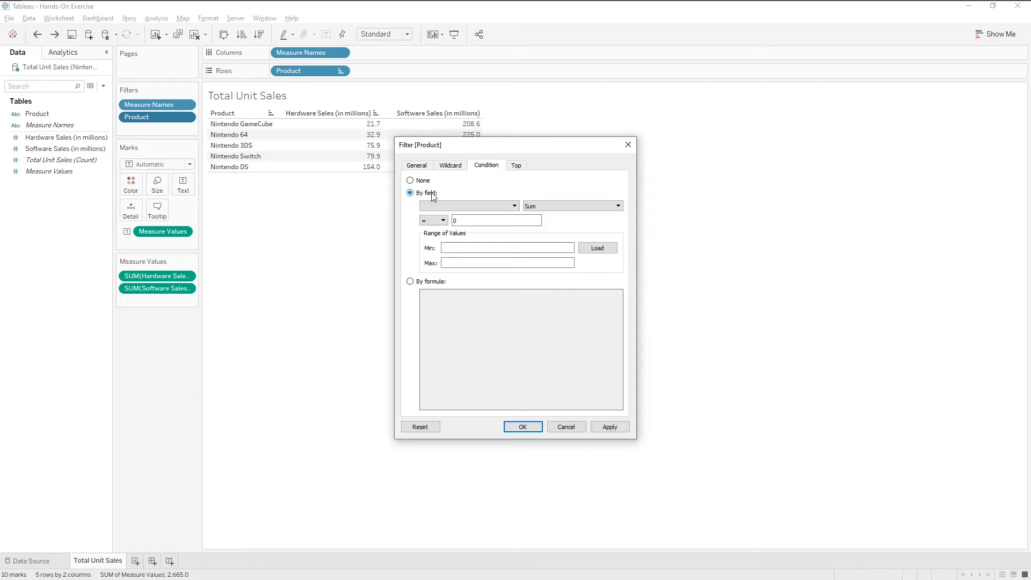
left_click(434, 206)
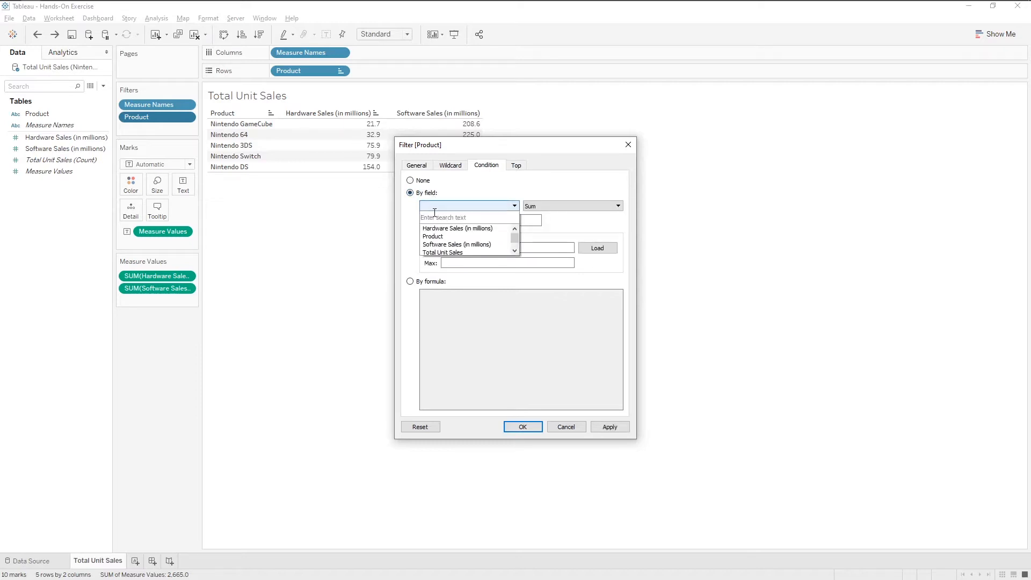
left_click(434, 231)
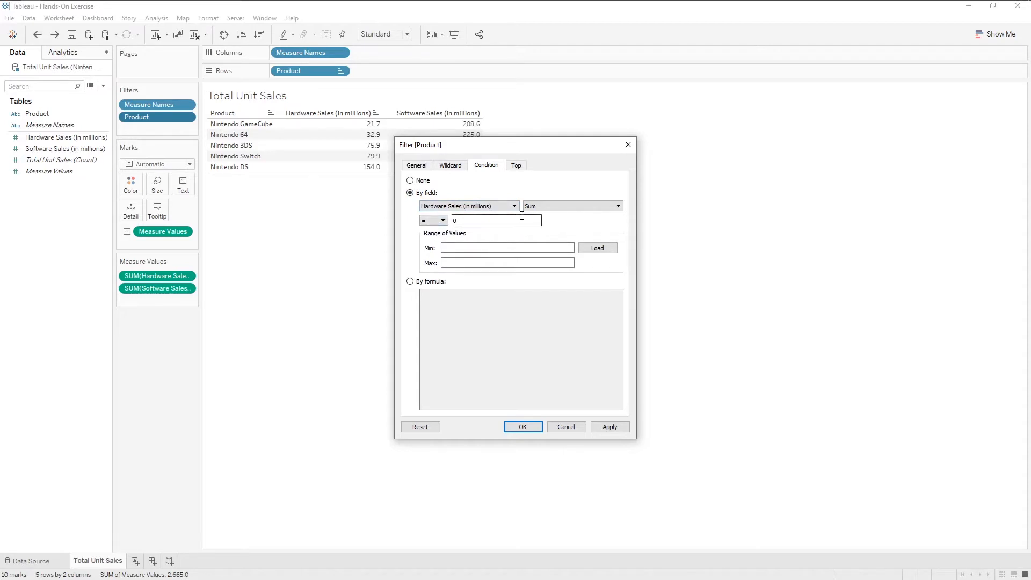
left_click(443, 221)
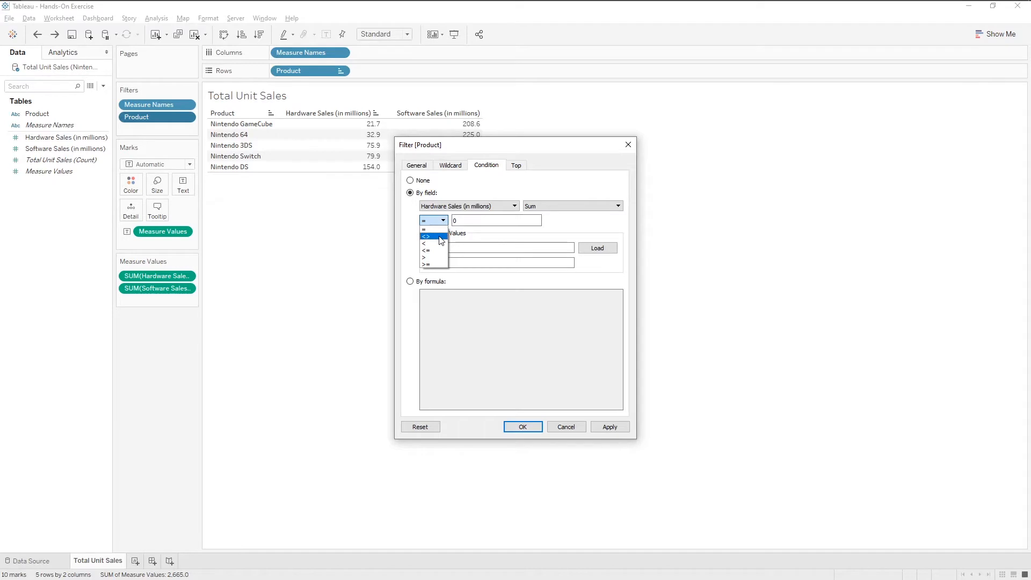
left_click(436, 265)
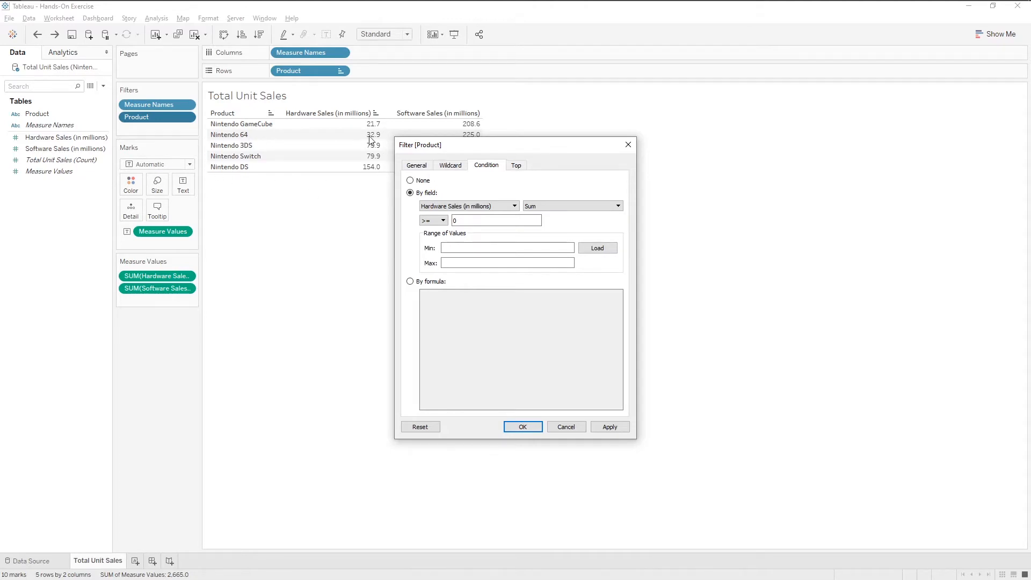
double_click(467, 220)
type("70")
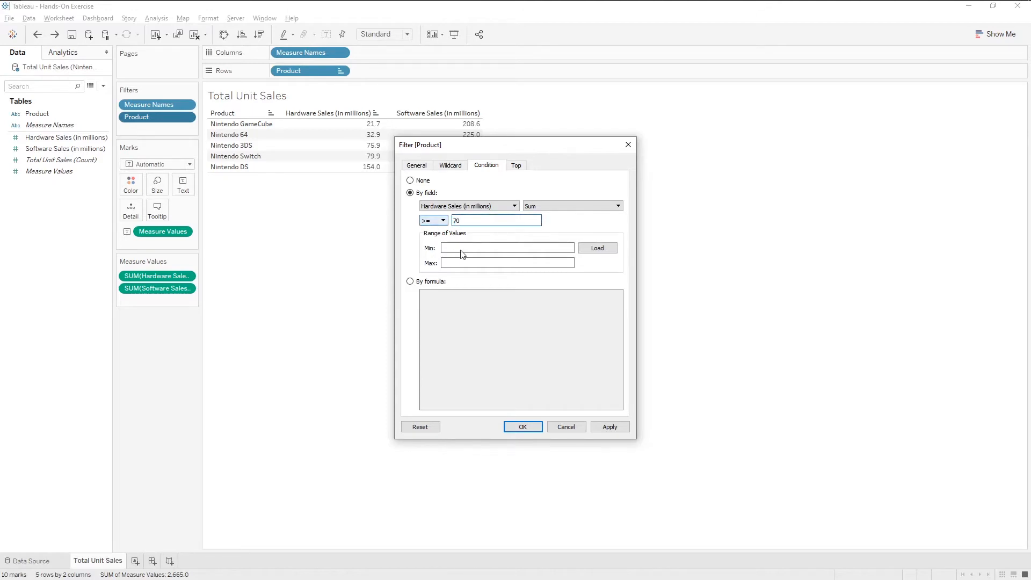
left_click(514, 427)
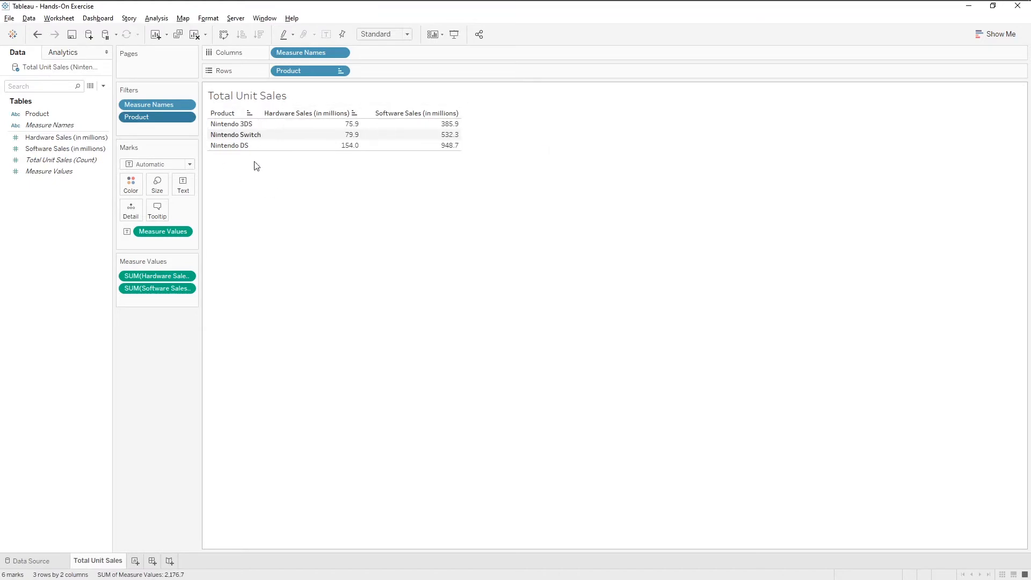
key("ctrl+z")
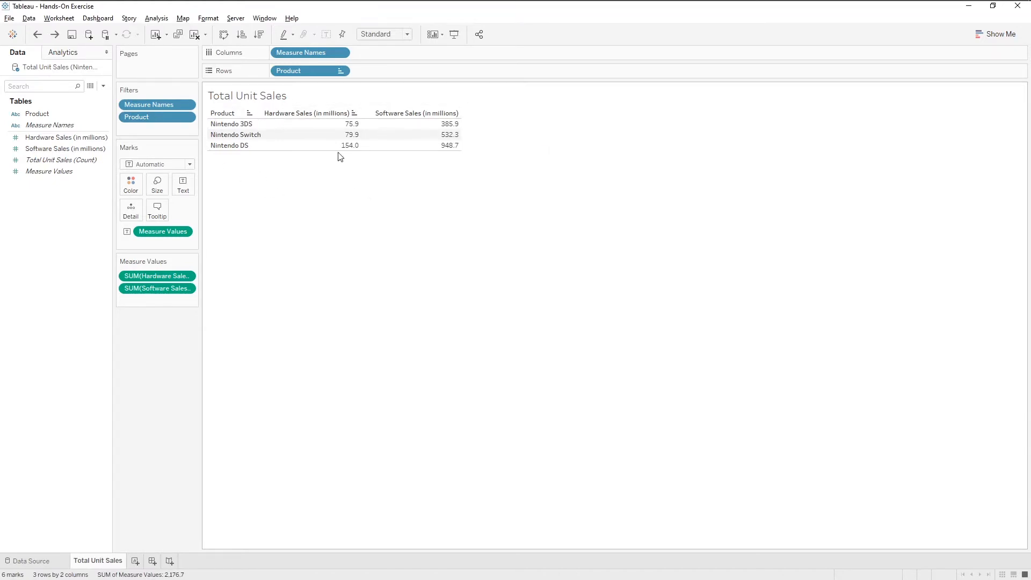
Step: Remove the Product filter from the worksheet
left_click(157, 121)
left_click_drag(159, 125, 57, 206)
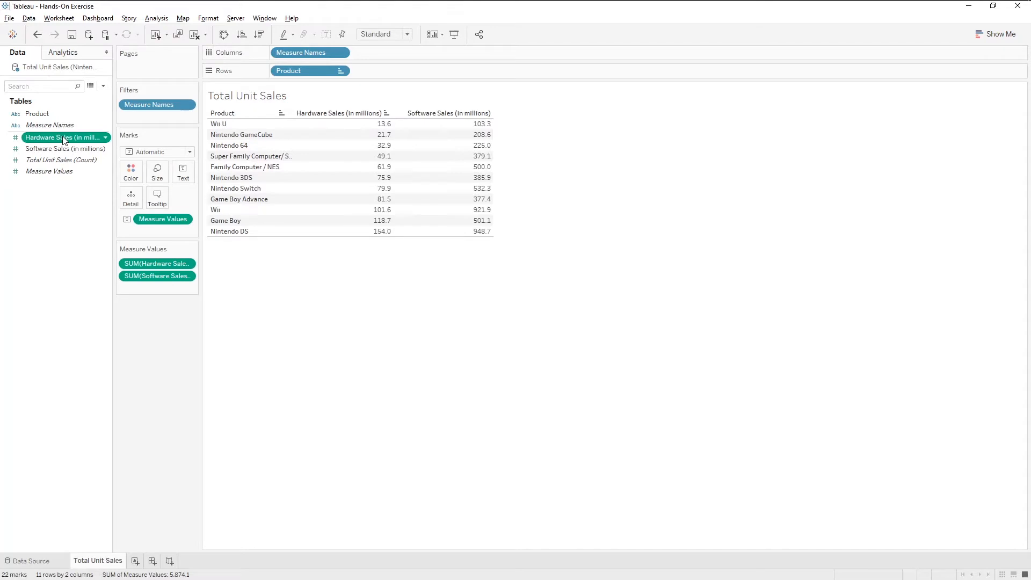
Step: Filter on the Sum of Hardware Sales (in millions) with a range minimum of about 15
left_click_drag(64, 139, 160, 116)
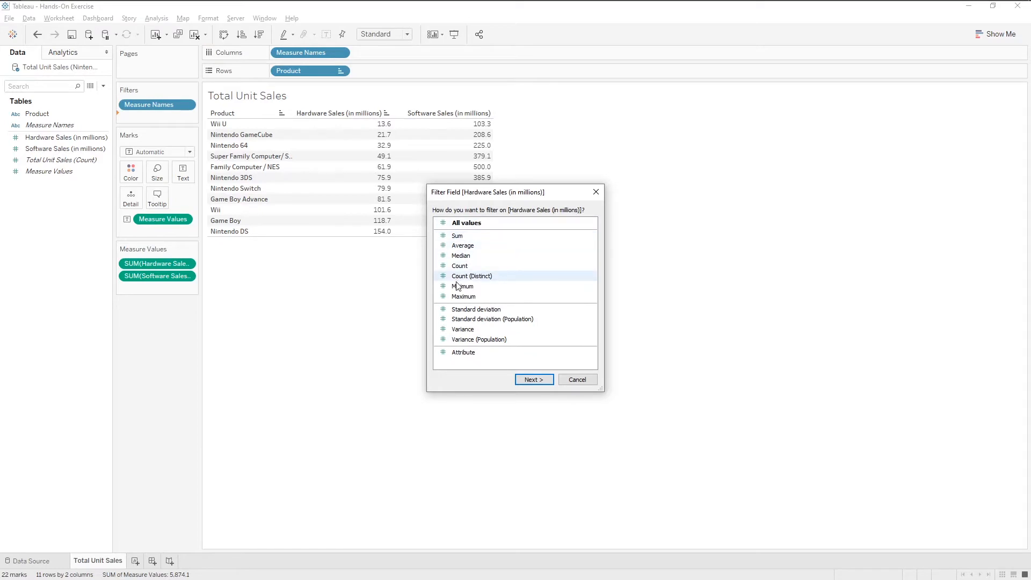
left_click(466, 238)
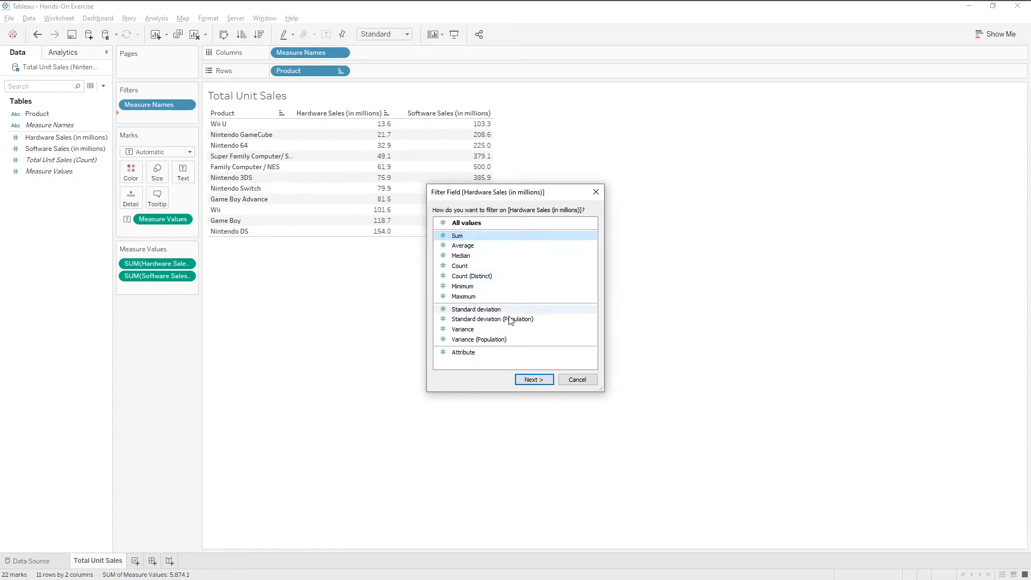
left_click(534, 380)
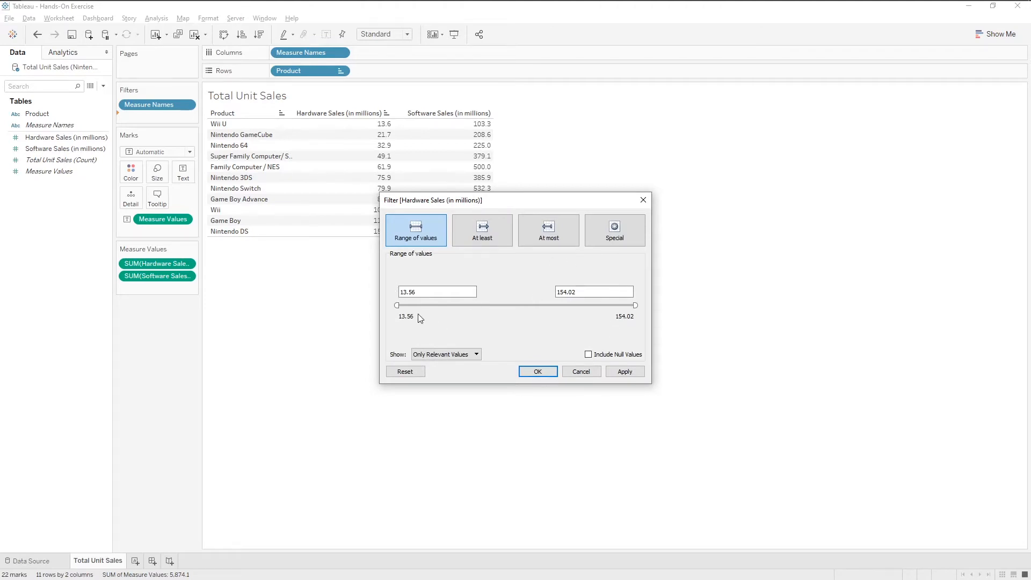
mouse_move(397, 306)
left_mouse_down()
mouse_move(481, 305)
mouse_move(399, 305)
left_mouse_up()
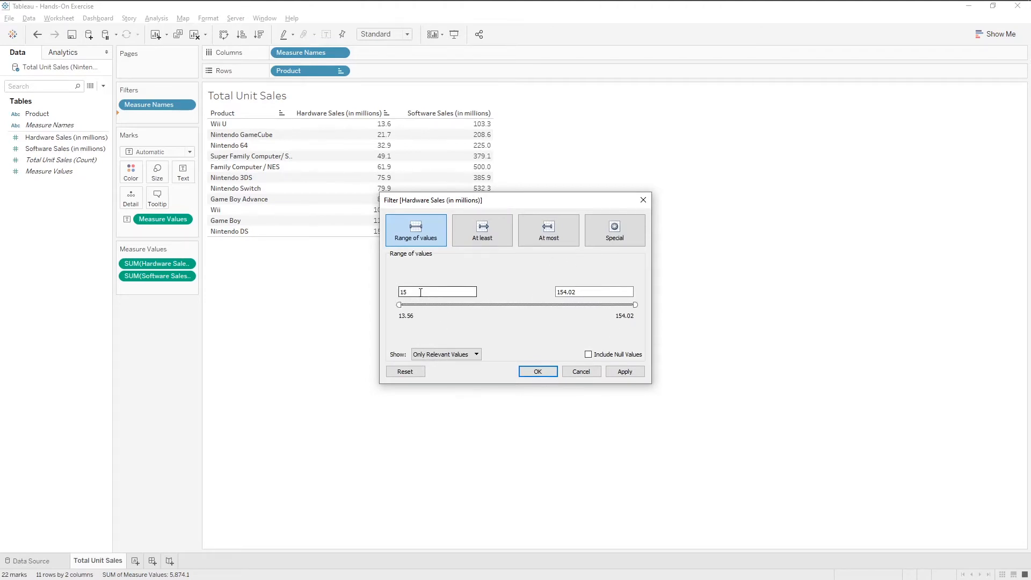
Step: Review the At least, At most and Special options of the hardware sales filter
left_click(490, 224)
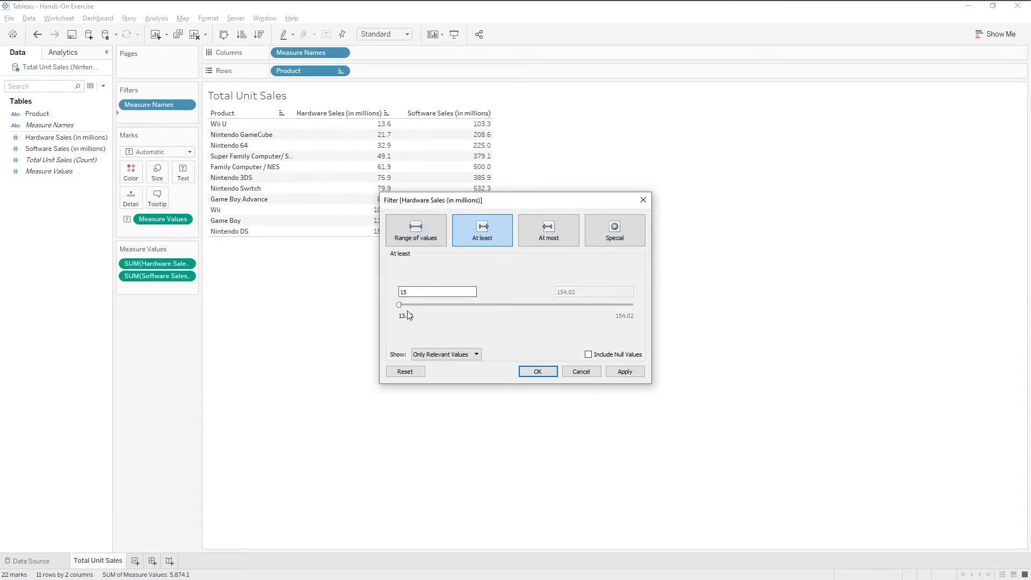
left_click(540, 240)
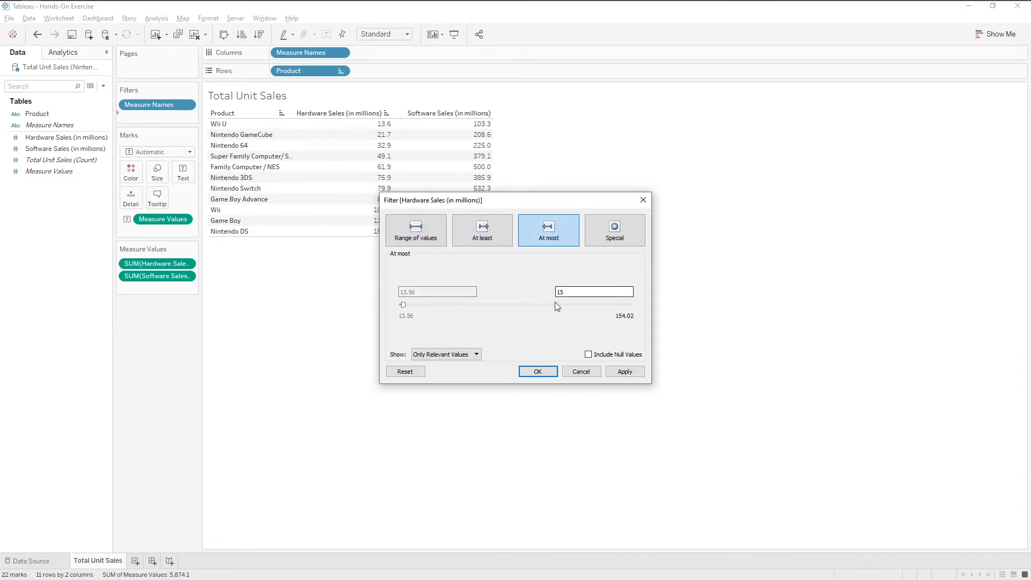
left_click(625, 242)
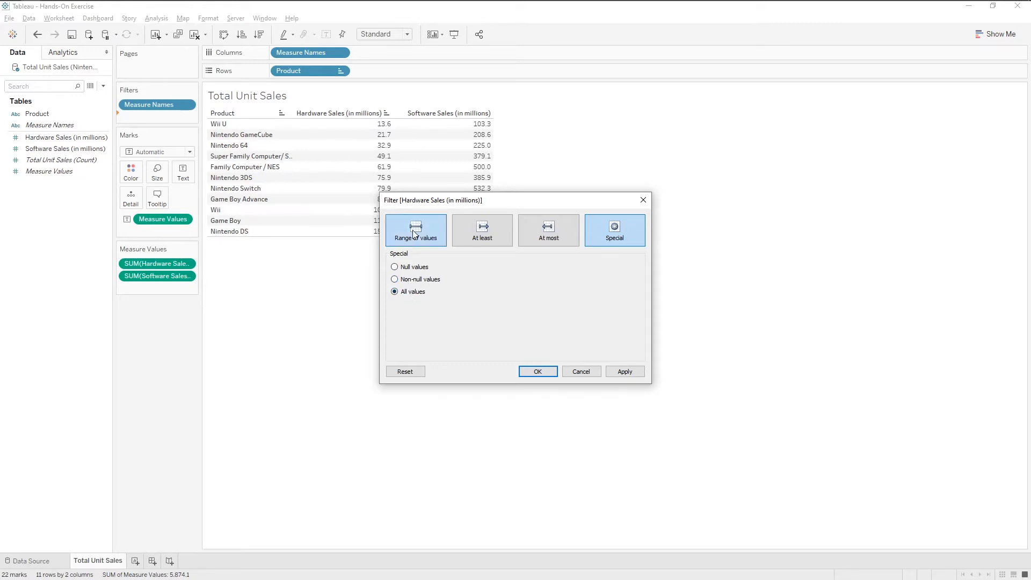
Step: Change the Hardware Sales (in millions) filter to At least 100 and apply it
left_click_drag(417, 204, 596, 165)
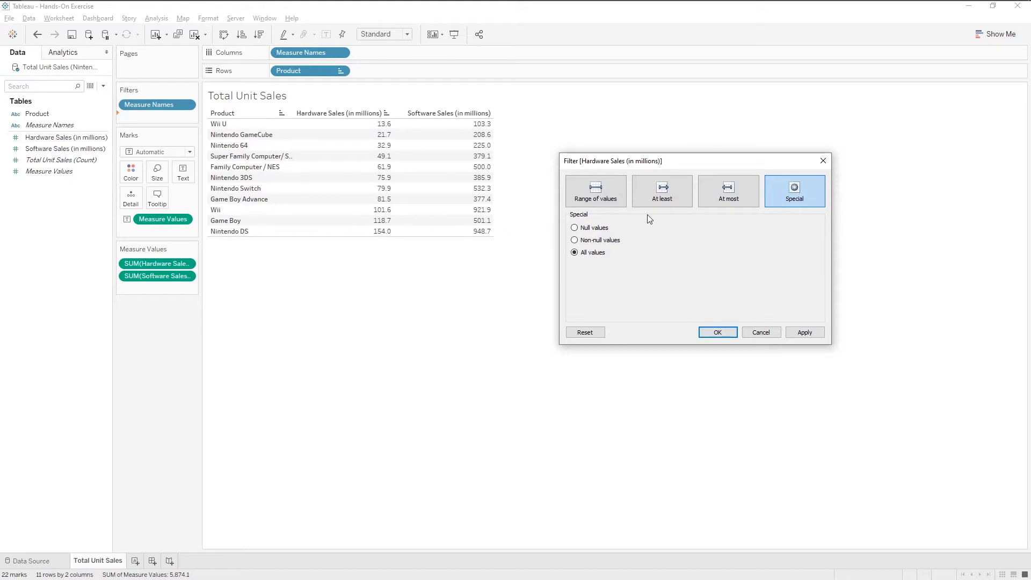
left_click(653, 201)
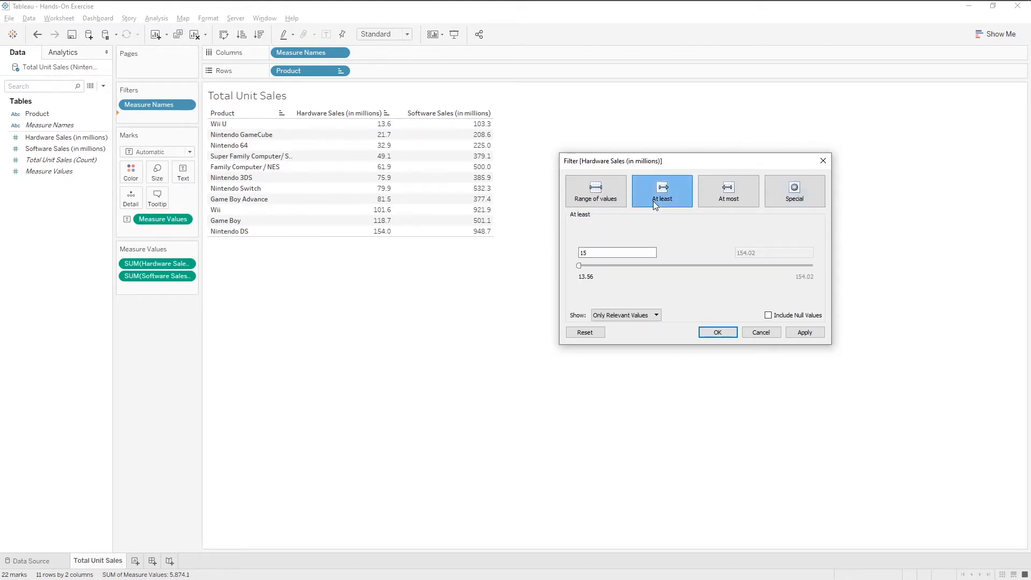
type("15")
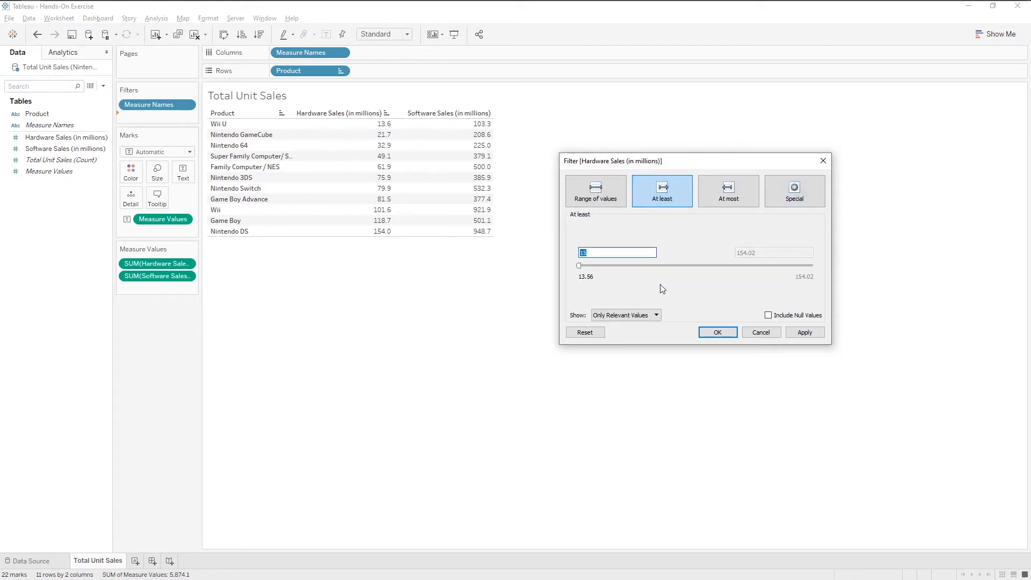
type("100")
left_click(601, 196)
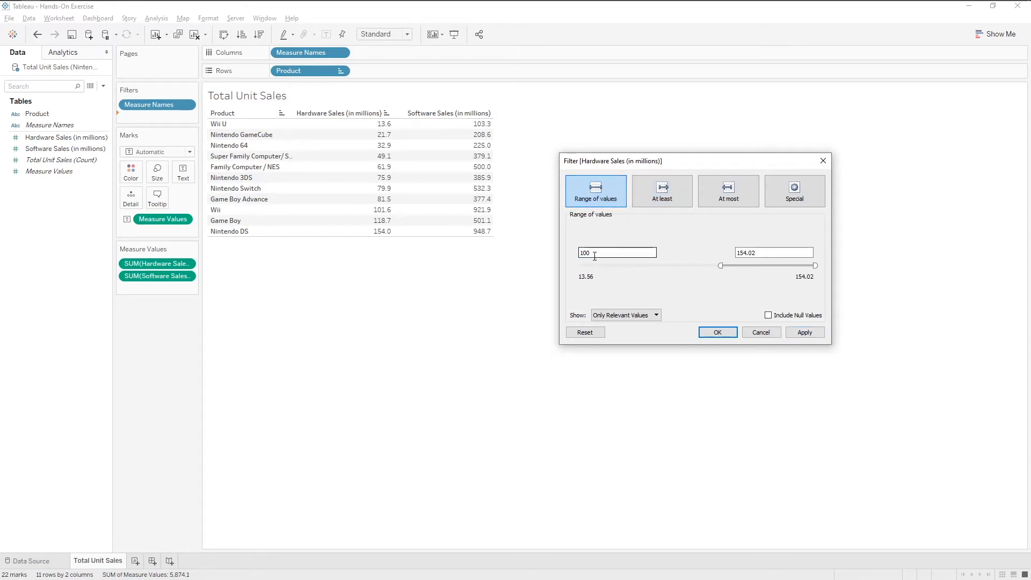
left_click(665, 197)
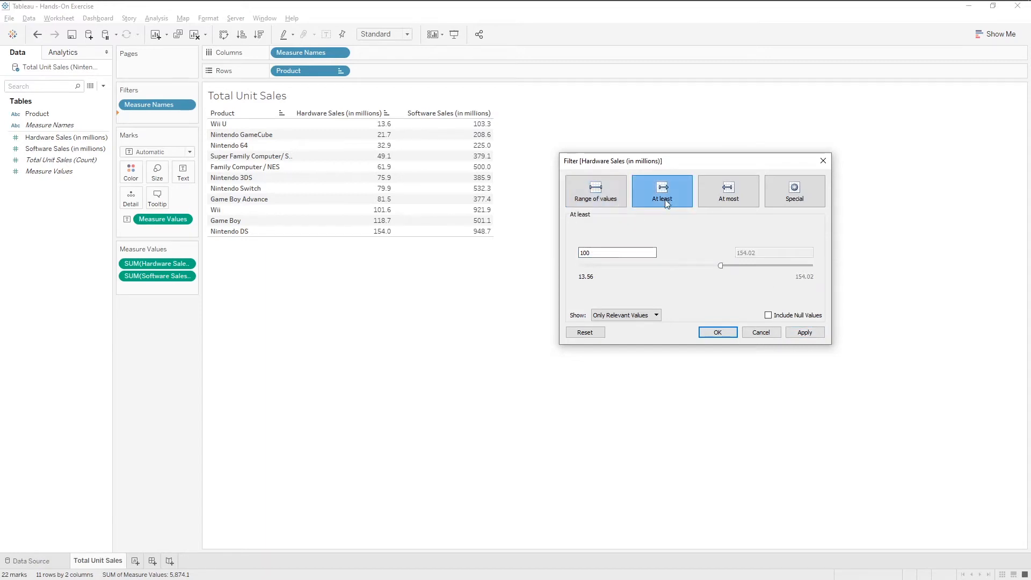
left_click(818, 330)
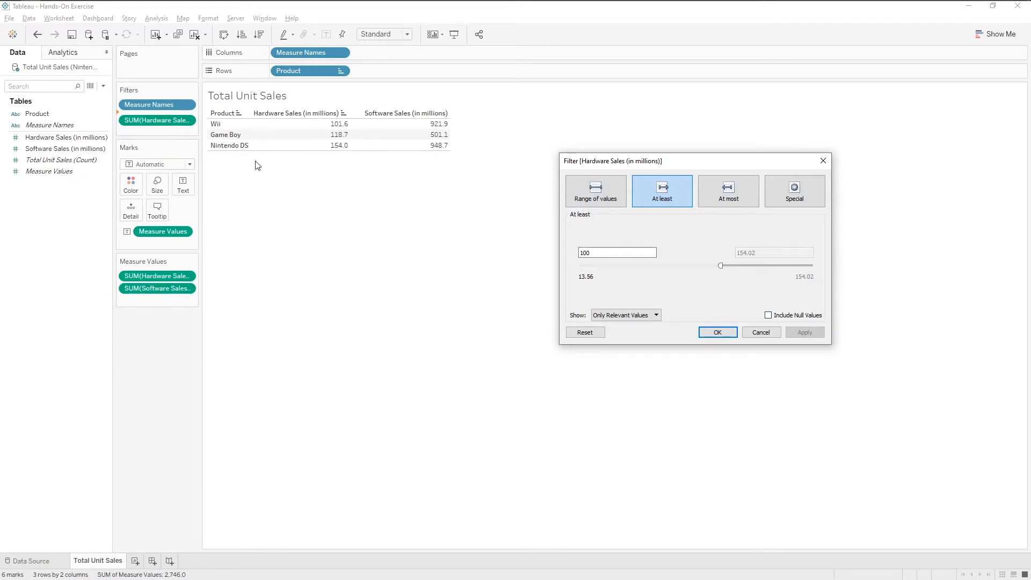
left_click(705, 334)
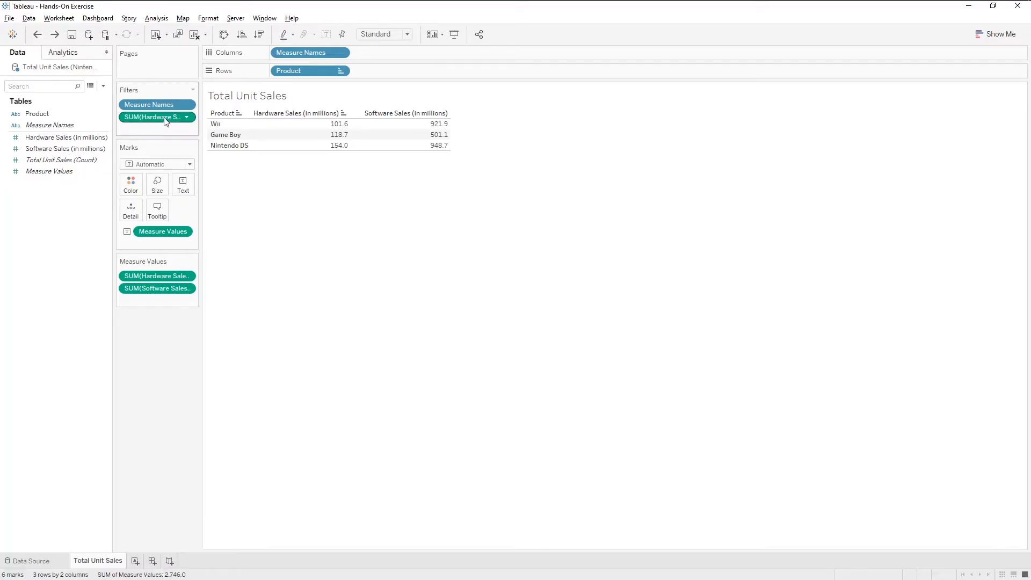
Step: Remove the SUM(Hardware Sales (in millions)) filter from the worksheet
left_click_drag(165, 119, 65, 245)
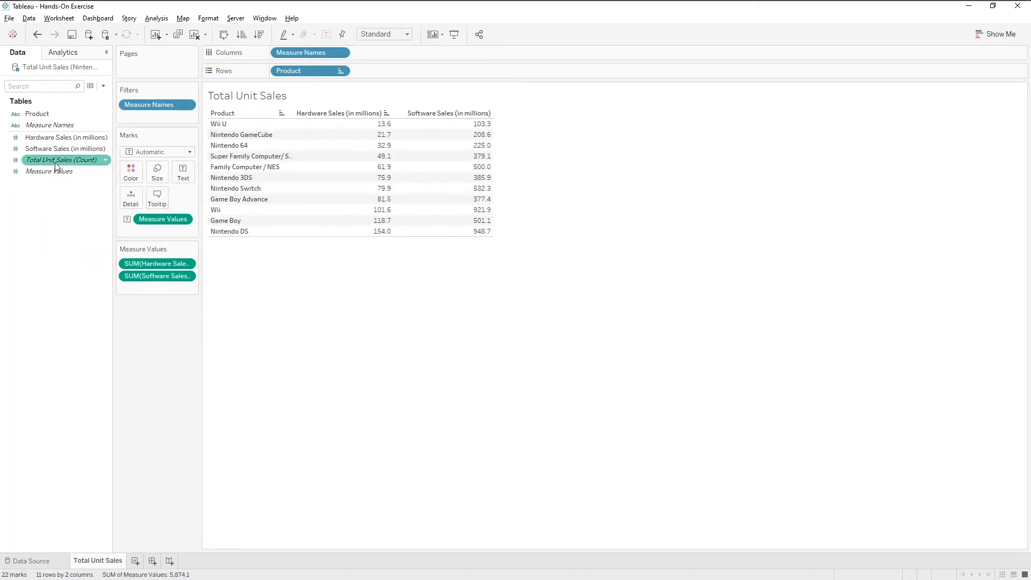
left_click(70, 138)
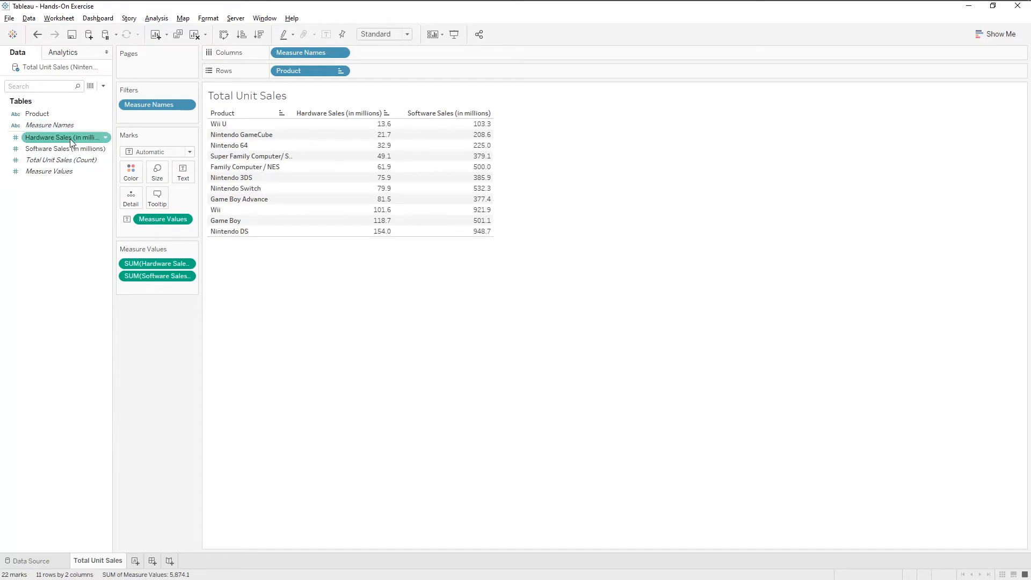
Step: Create a new calculated field named Sum of Sales
right_click(77, 233)
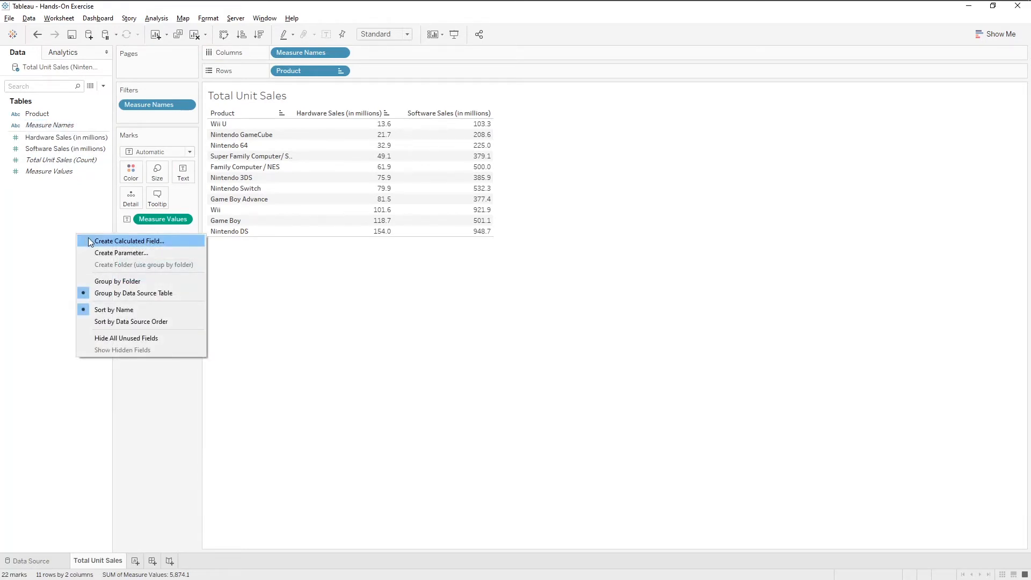
left_click(90, 241)
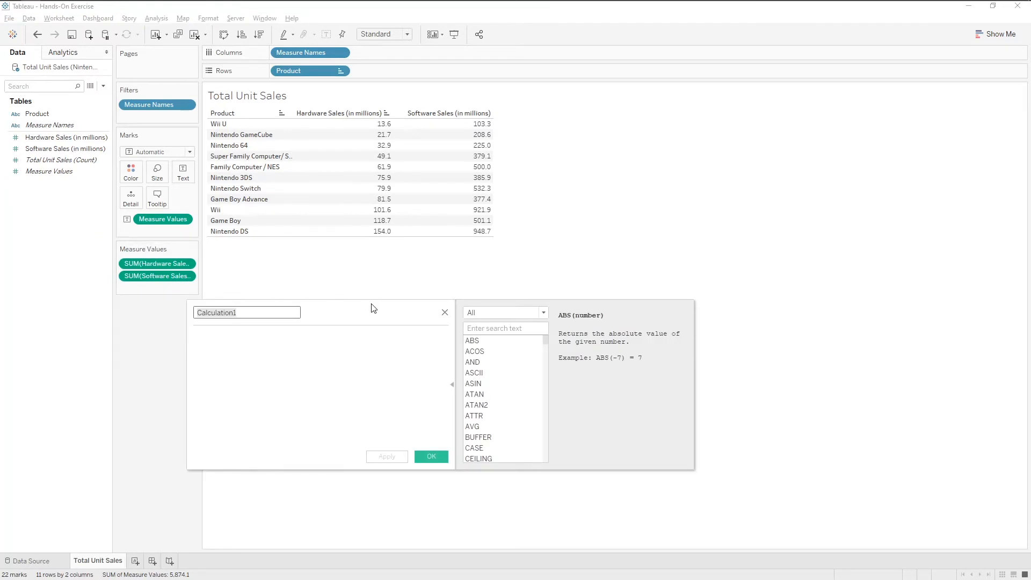
left_click_drag(373, 307, 491, 216)
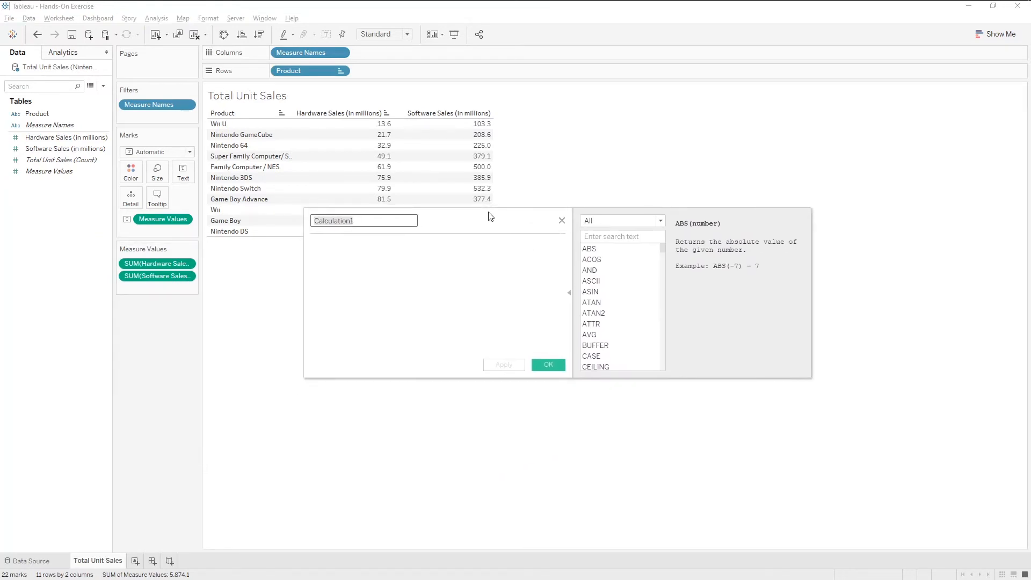
left_click(570, 293)
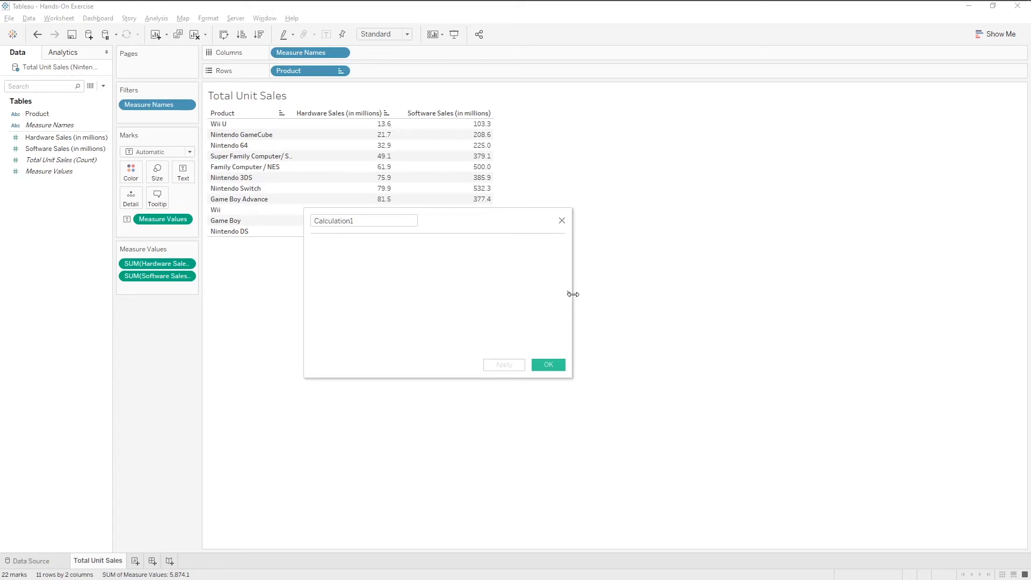
left_click(568, 295)
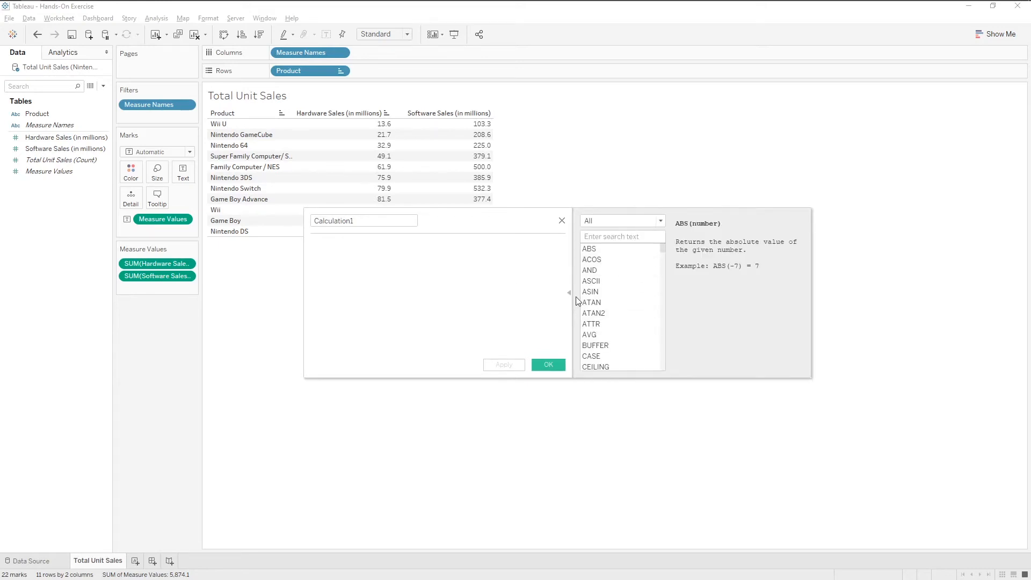
scroll(593, 308, "down", 9)
scroll(618, 306, "up", 9)
left_click(368, 221)
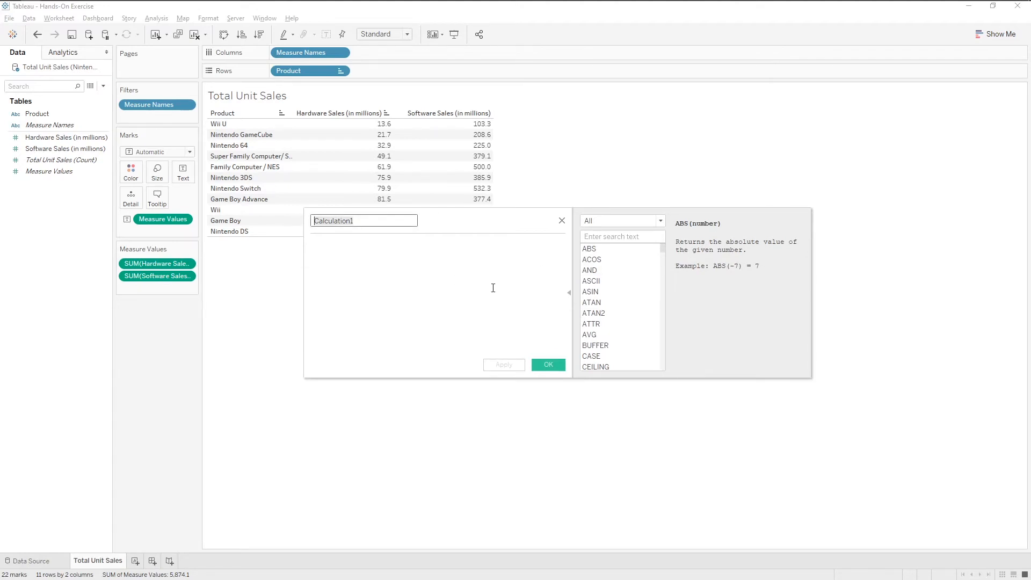
type("Sum of Sales")
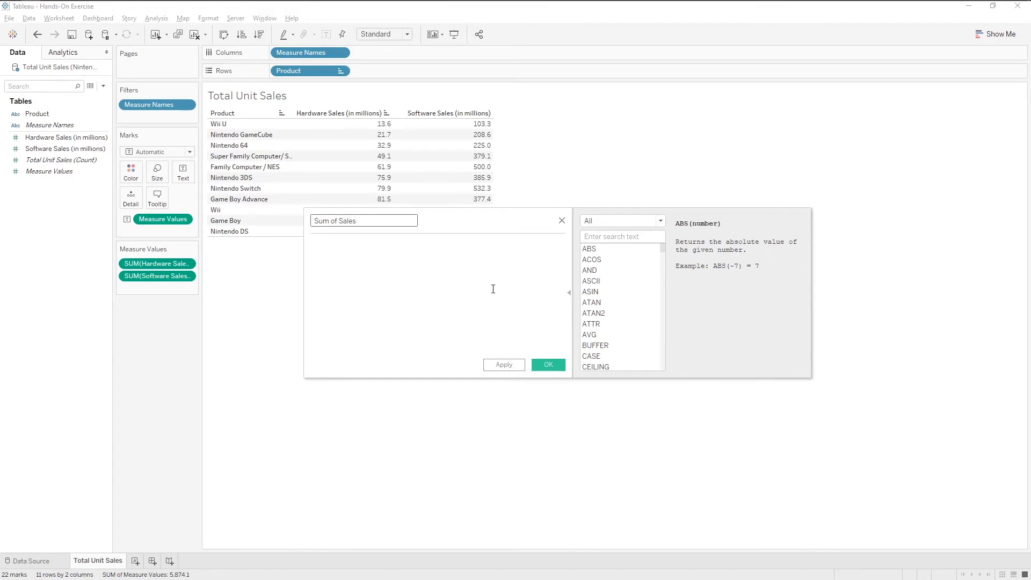
Step: Start the calculation with SUM([Hardware Sales (in millions)])
left_click(493, 289)
type("SUM")
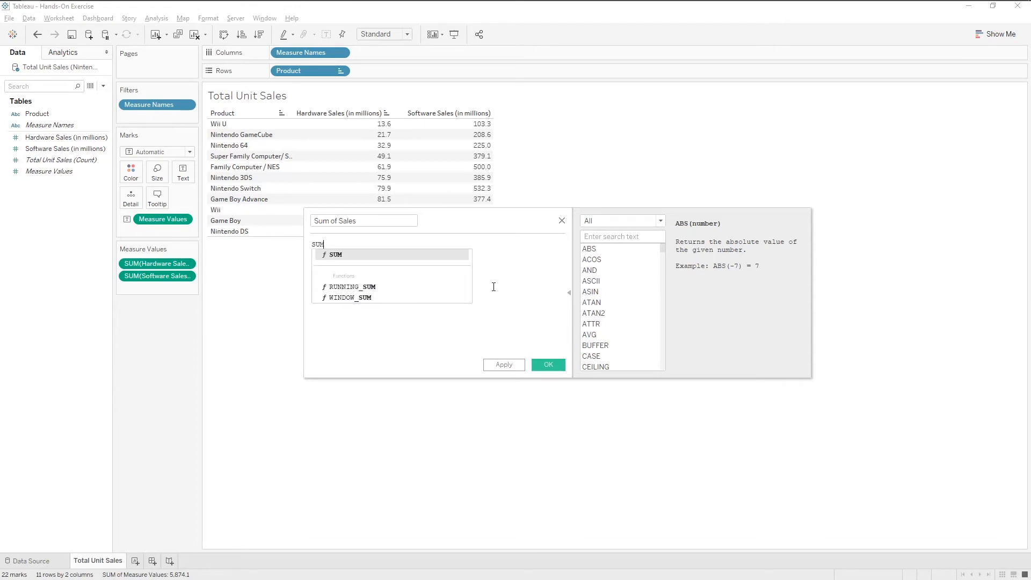
type("(")
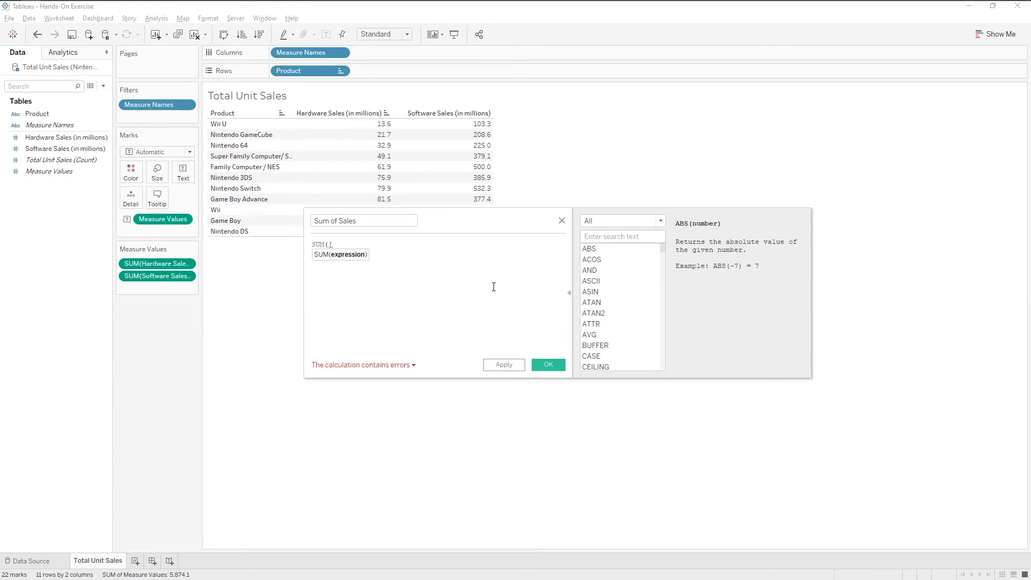
left_click(607, 236)
type("sum")
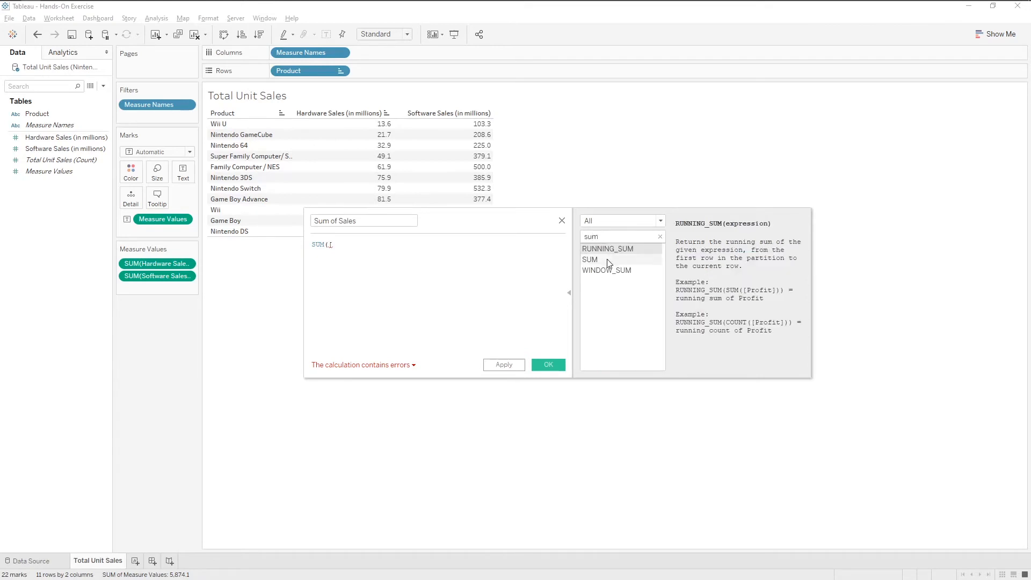
left_click(606, 259)
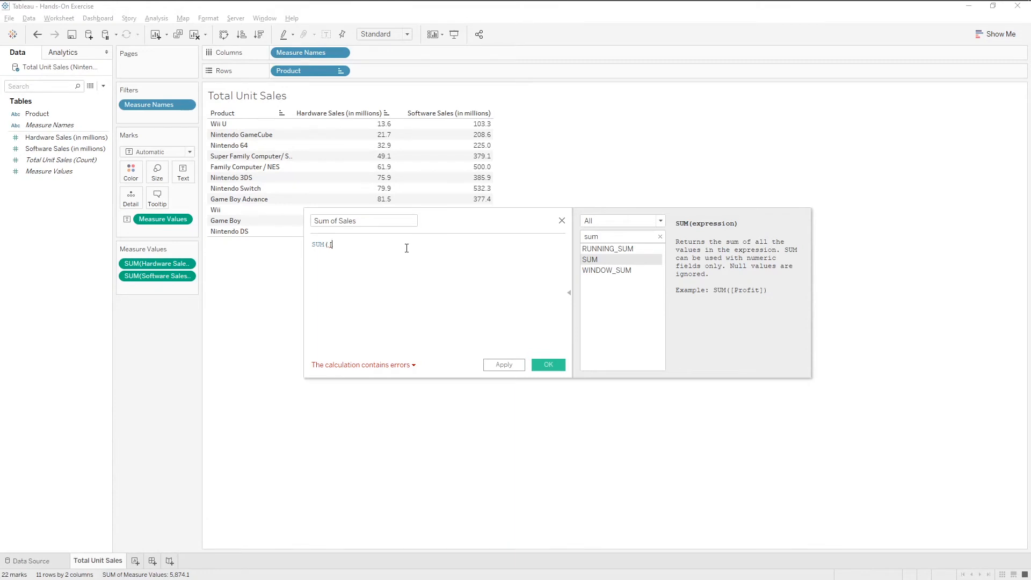
type("Har")
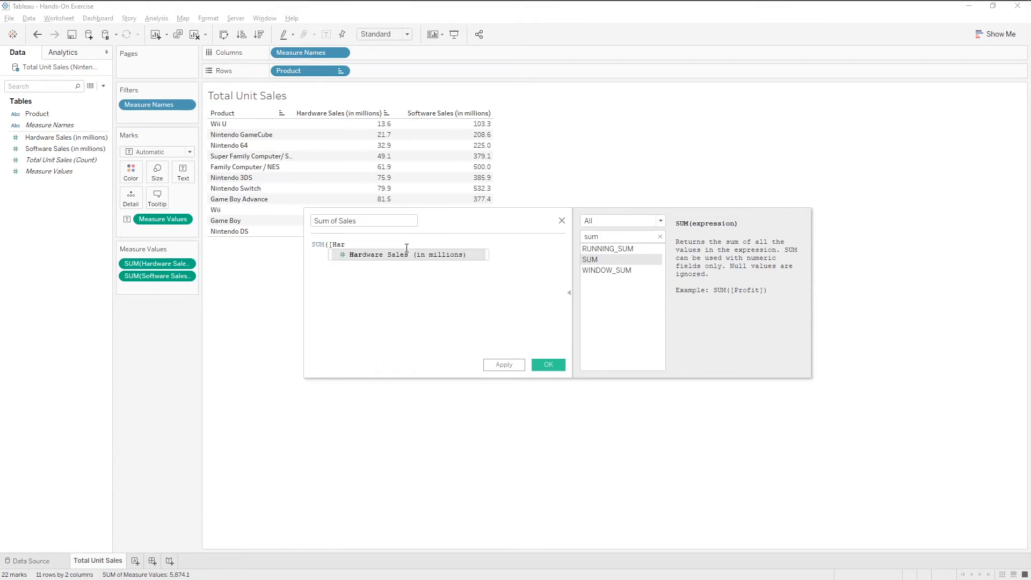
left_click(409, 254)
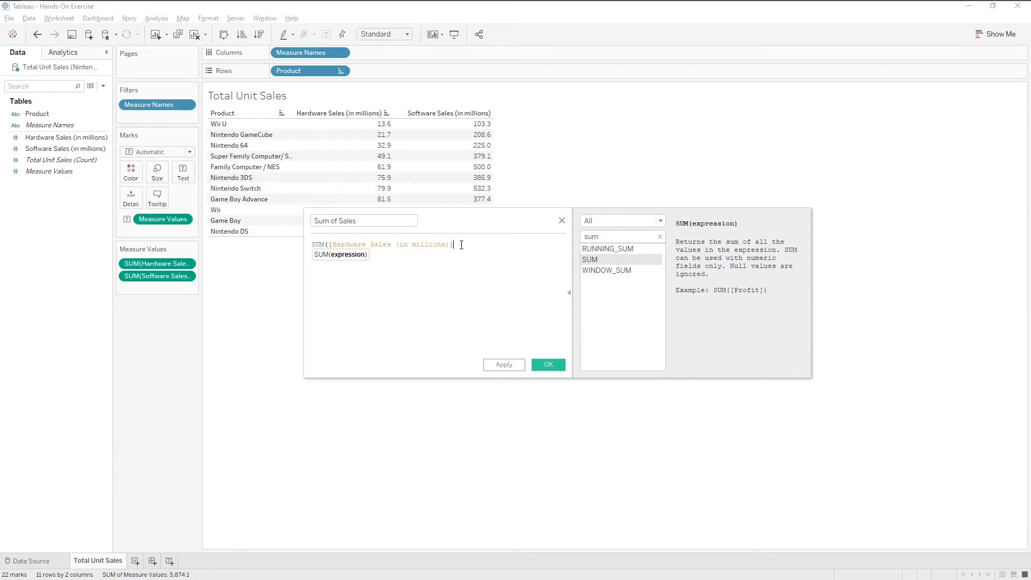
type(")")
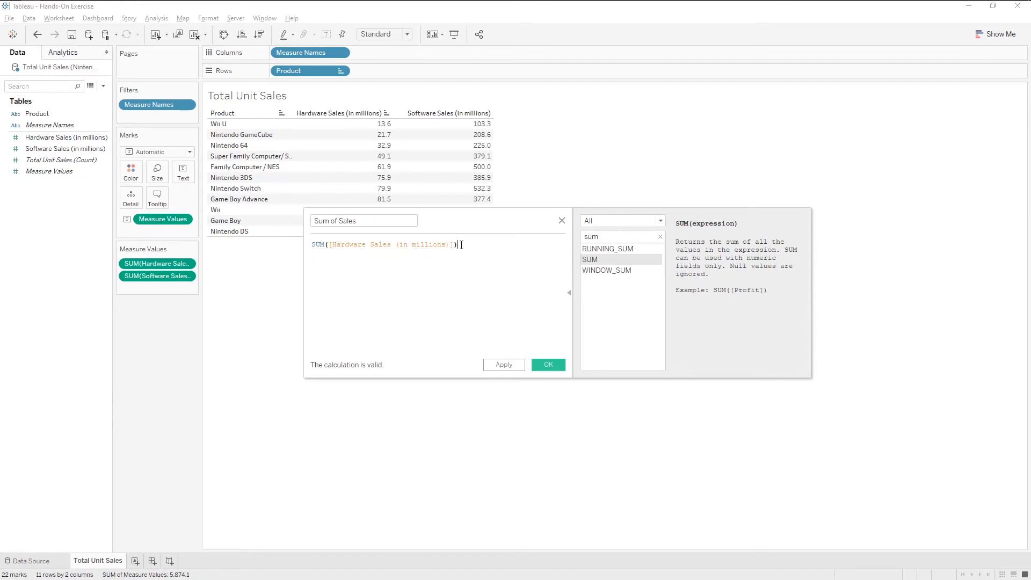
type(" + SUM")
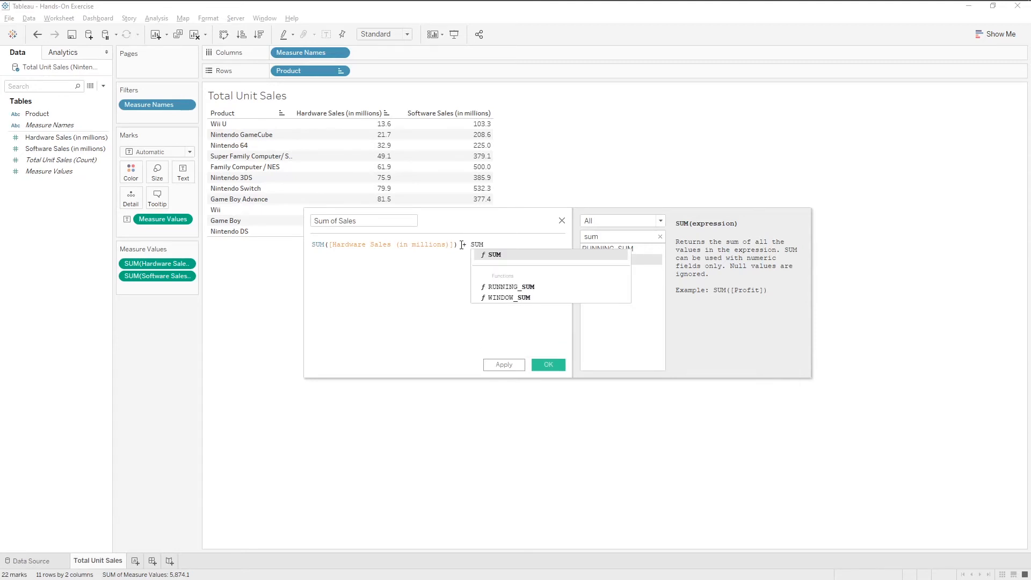
type("([")
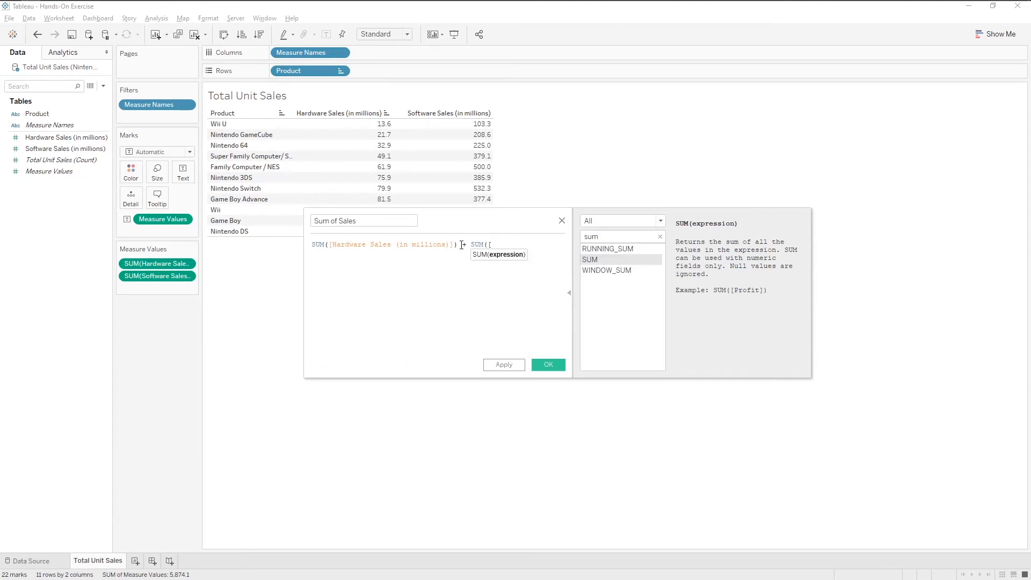
type("Sof")
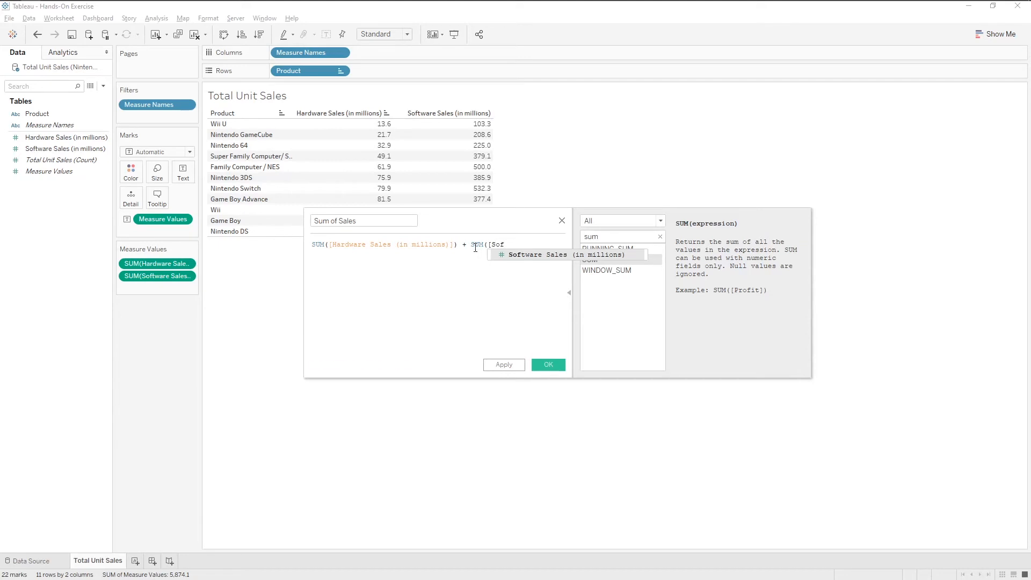
Step: Complete the formula with + SUM([Software Sales (in millions)]) and save the calculated field
double_click(516, 256)
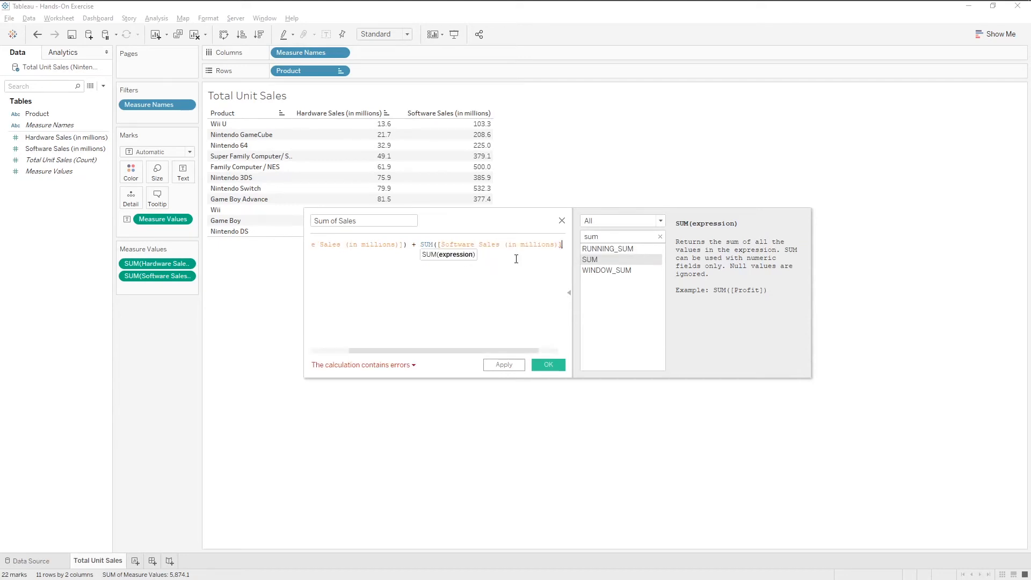
type(")")
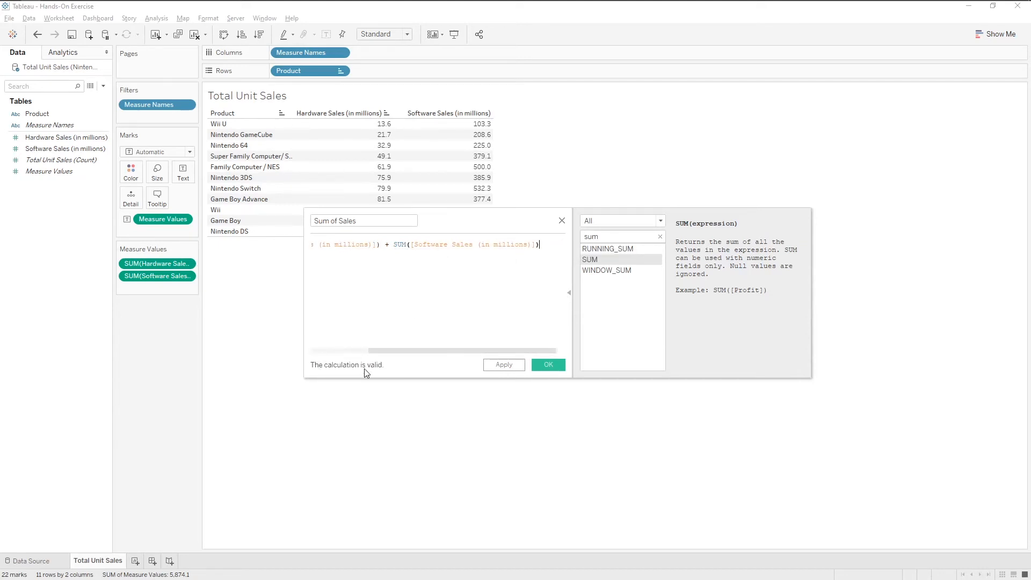
left_click(558, 367)
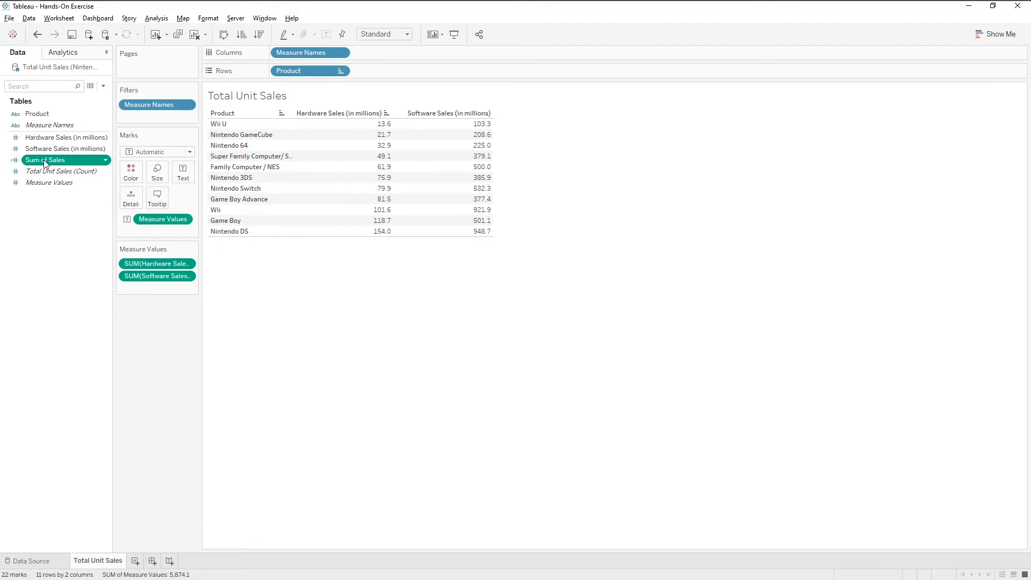
Step: Add Sum of Sales to the table as a column and add column grand totals
left_click_drag(45, 163, 480, 163)
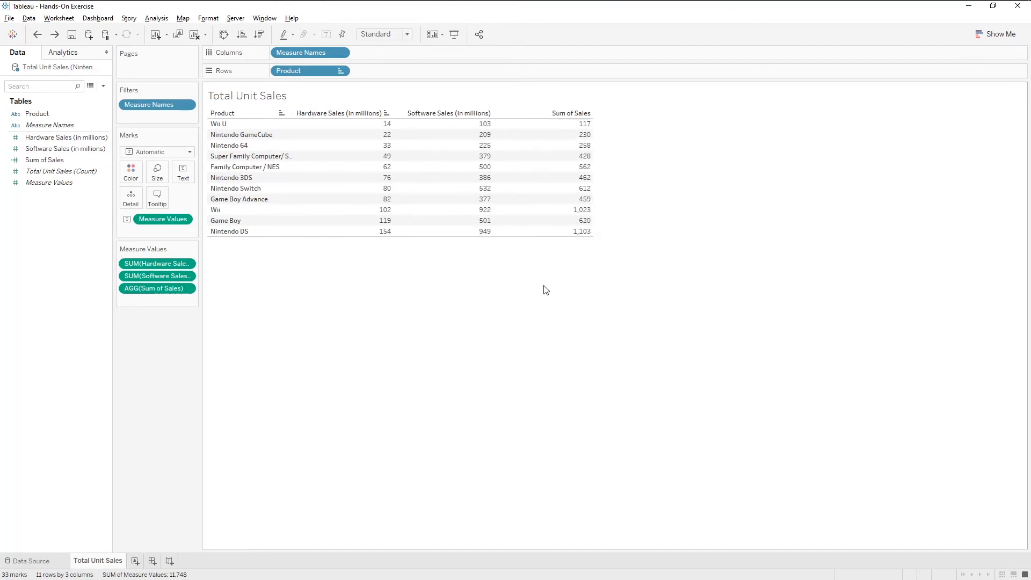
left_click(68, 53)
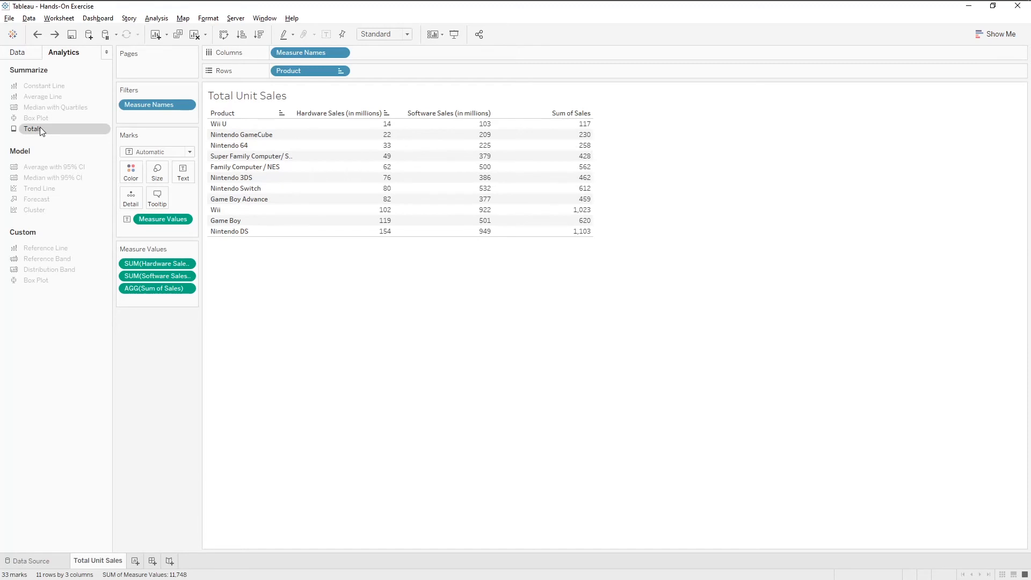
left_click_drag(40, 128, 362, 133)
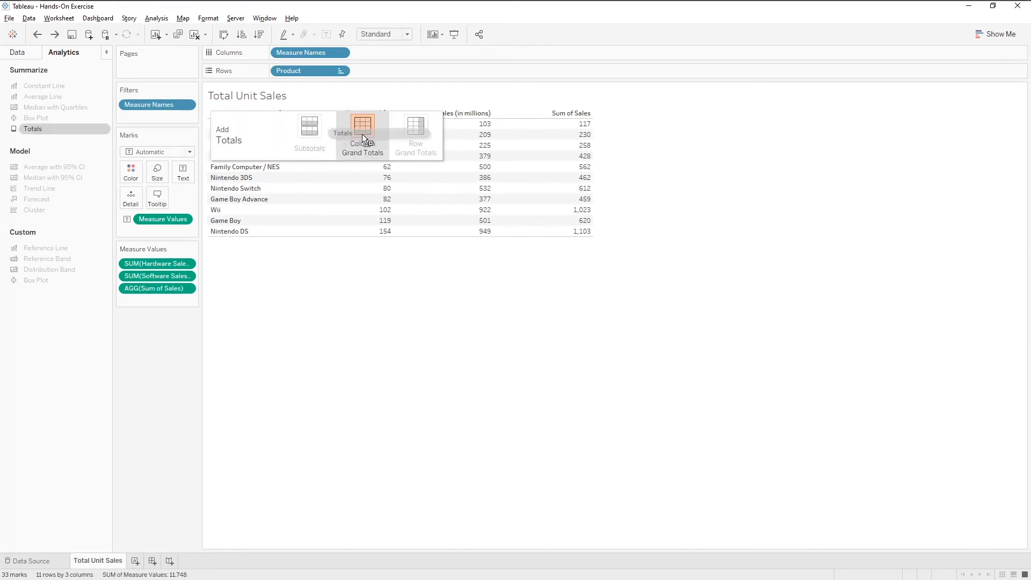
Step: Apply column grand totals to the sales table
left_click_drag(362, 134, 362, 135)
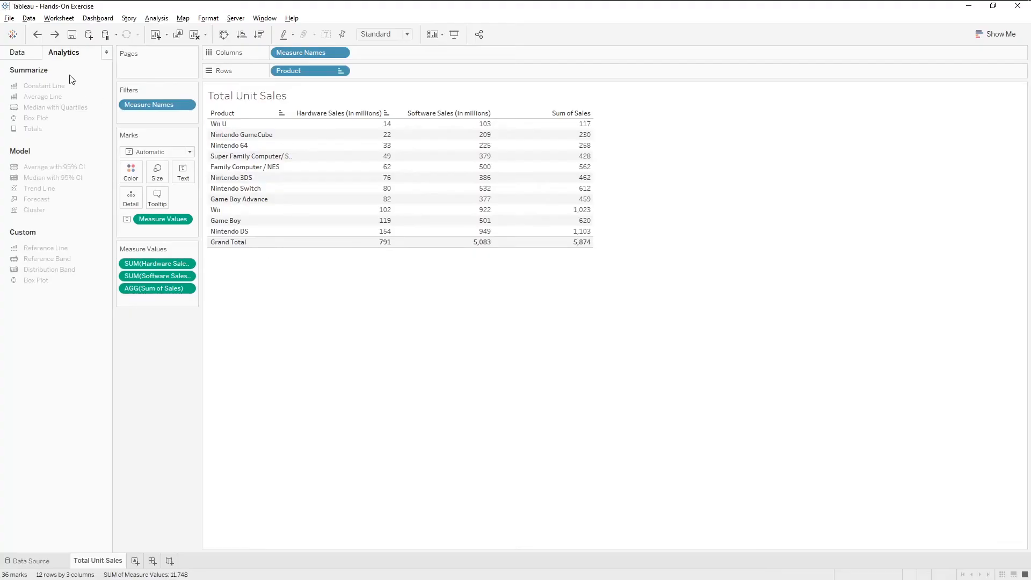
left_click(19, 54)
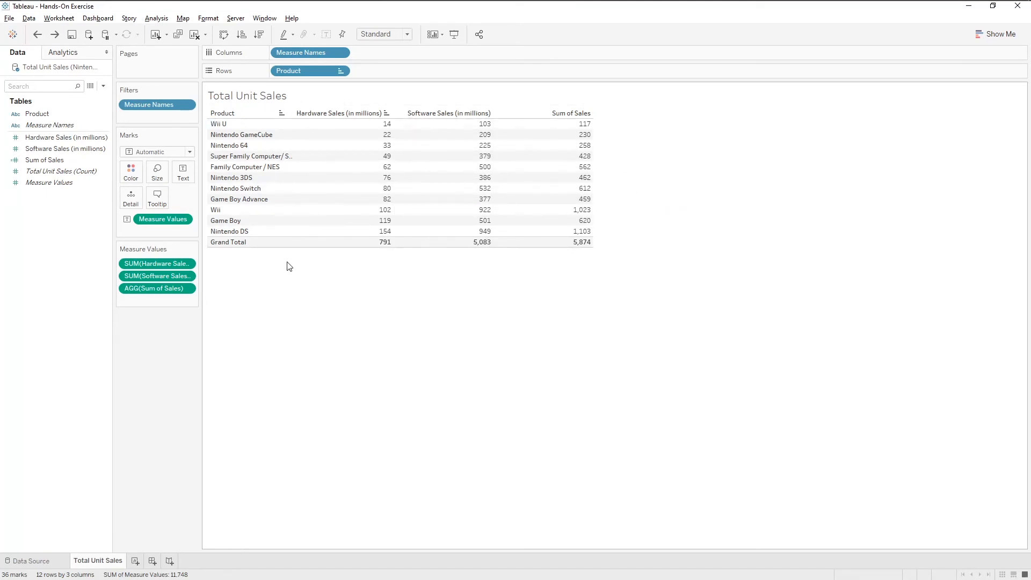
Step: Change the Hardware Sales measure to a Percent of Total quick table calculation
right_click(174, 264)
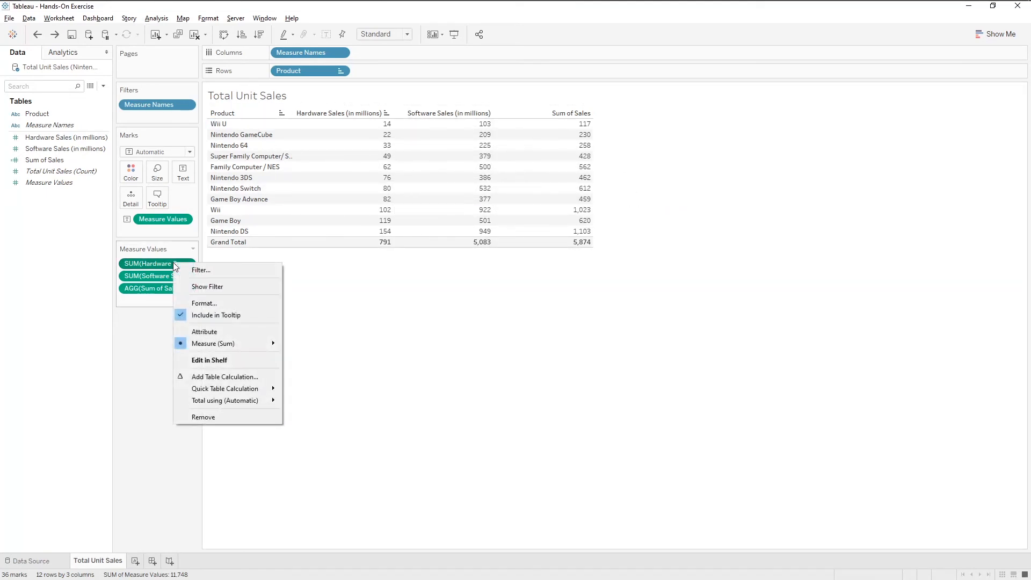
mouse_move(215, 388)
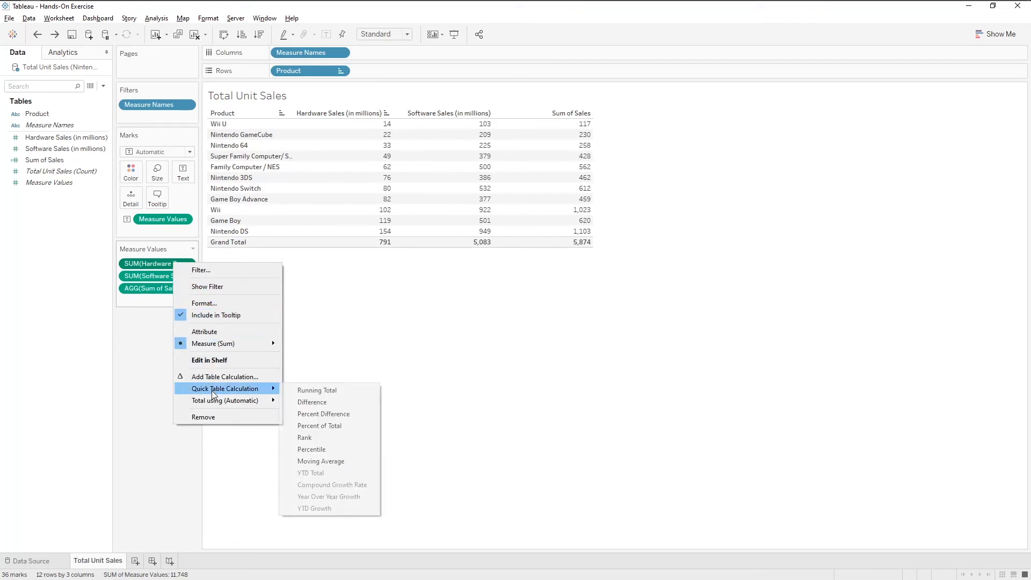
left_click(338, 424)
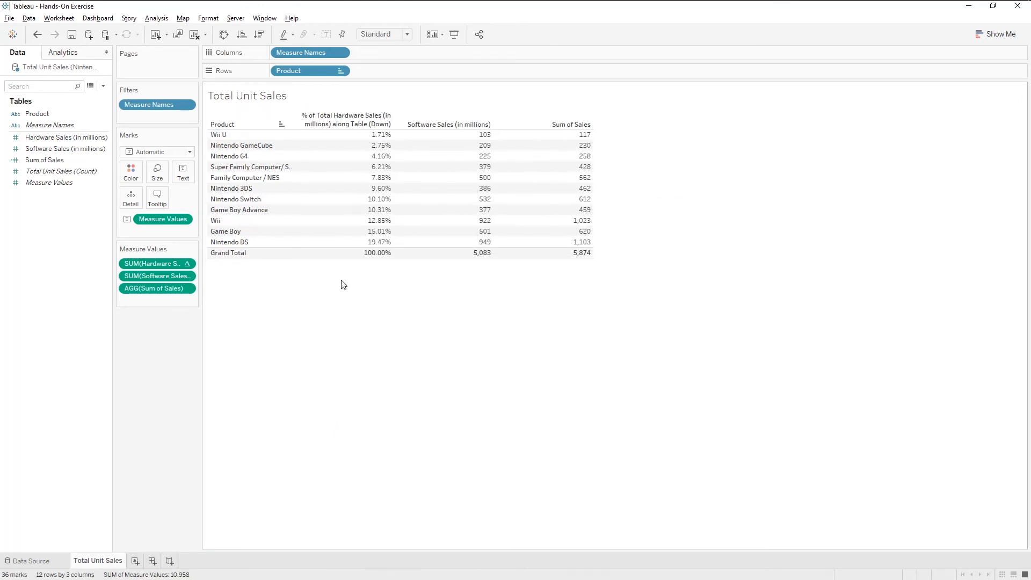
Step: Change the Software Sales measure to a Percent of Total quick table calculation
right_click(182, 275)
mouse_move(212, 402)
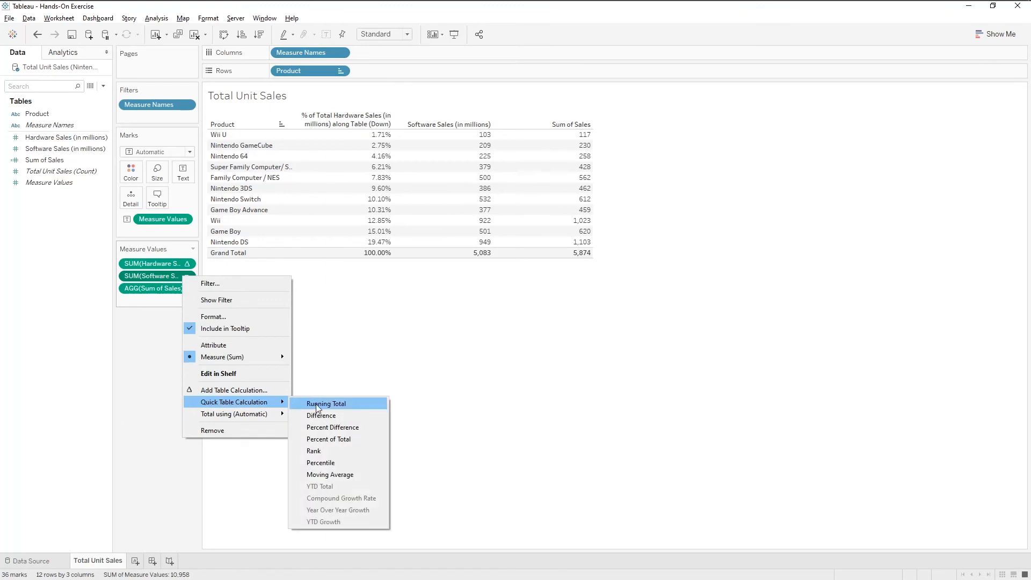
left_click(378, 438)
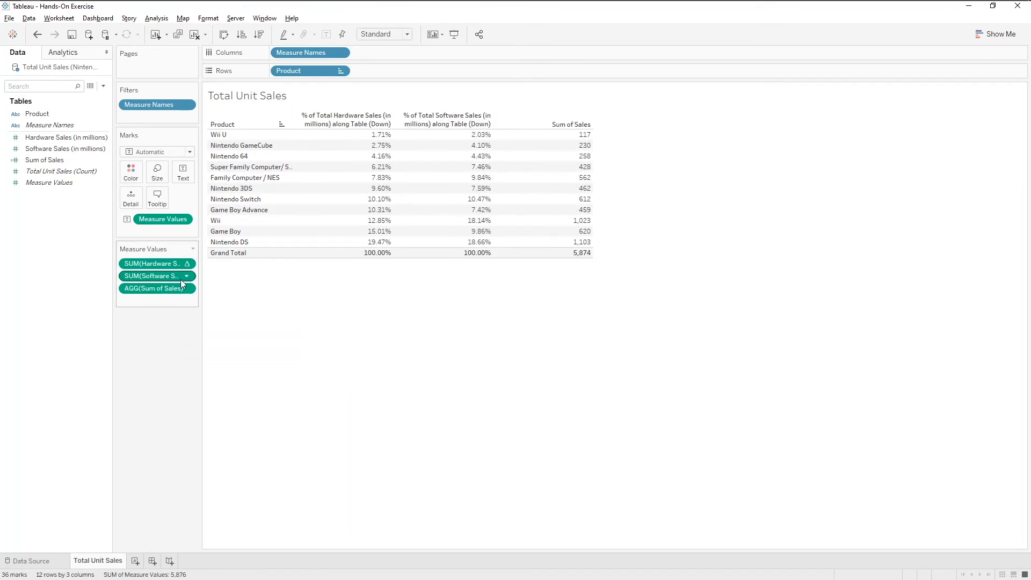
Step: Add Hardware Sales and Software Sales back into the table as plain value columns
left_click_drag(65, 137, 154, 256)
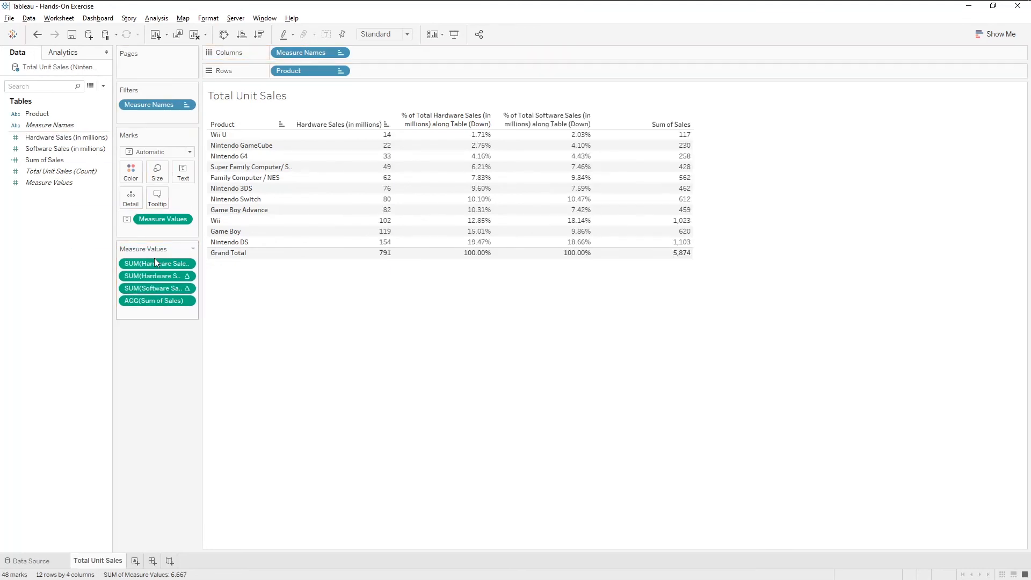
left_click_drag(67, 148, 175, 281)
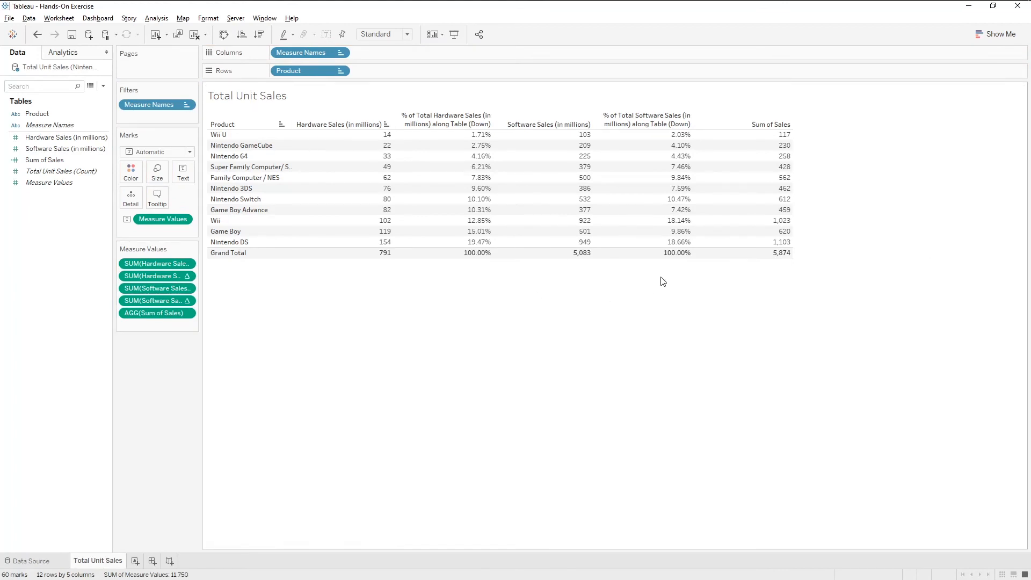
Step: Show Sum of Sales as a Percent of Total and add the plain Sum of Sales column back
right_click(172, 313)
mouse_move(242, 409)
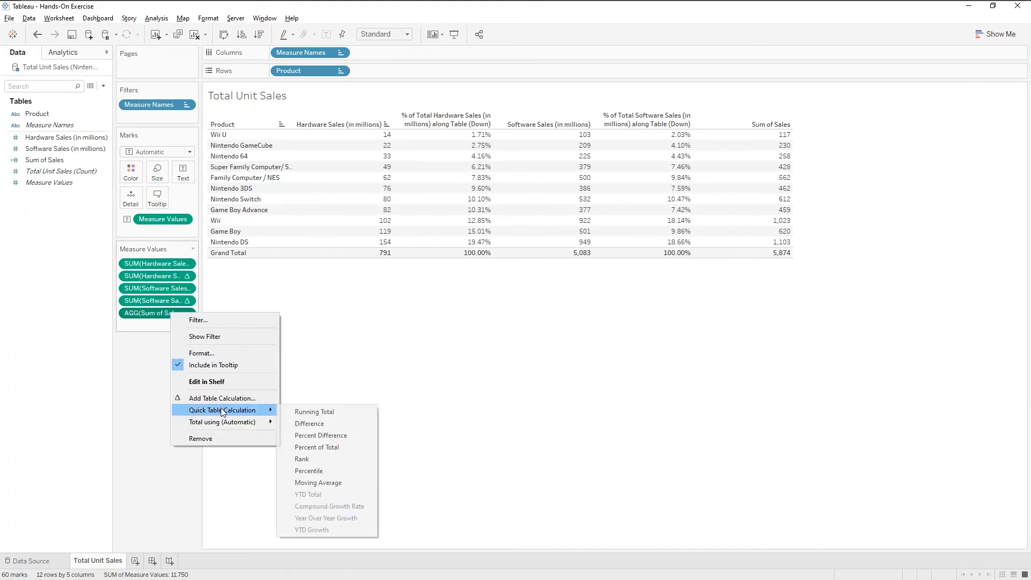
left_click(329, 448)
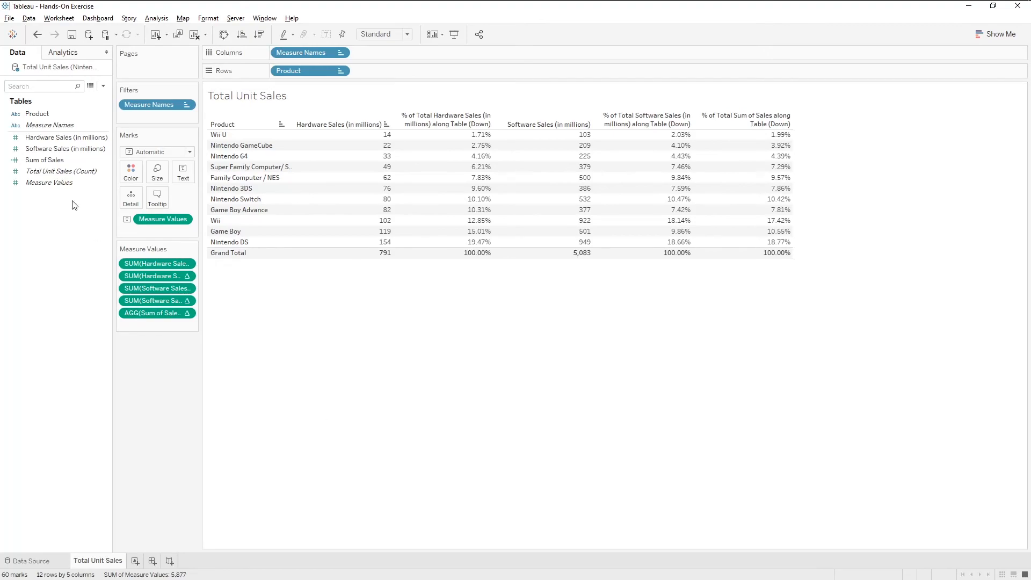
left_click_drag(45, 160, 188, 323)
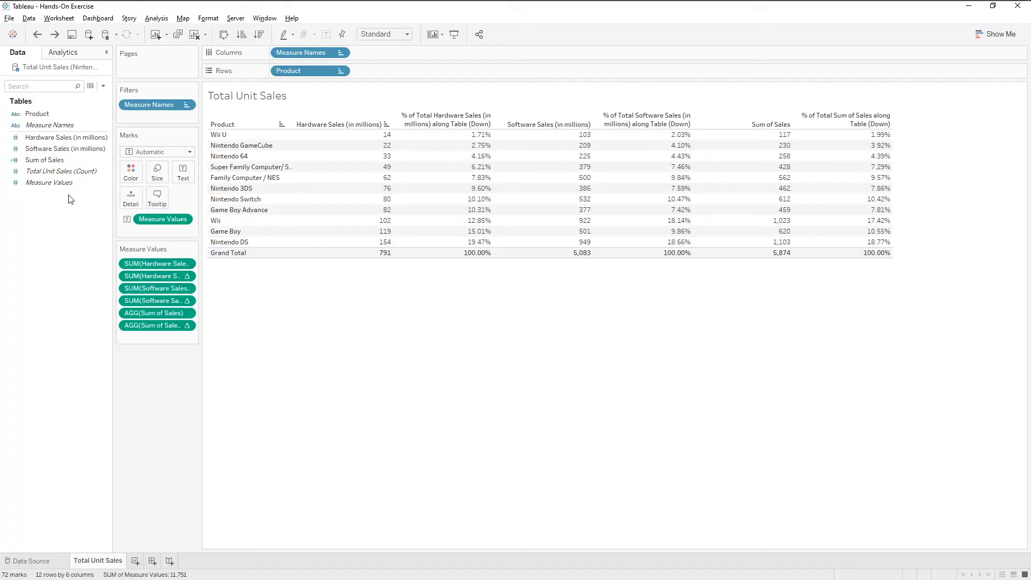
Step: Create a new calculated field named Product Group
right_click(75, 205)
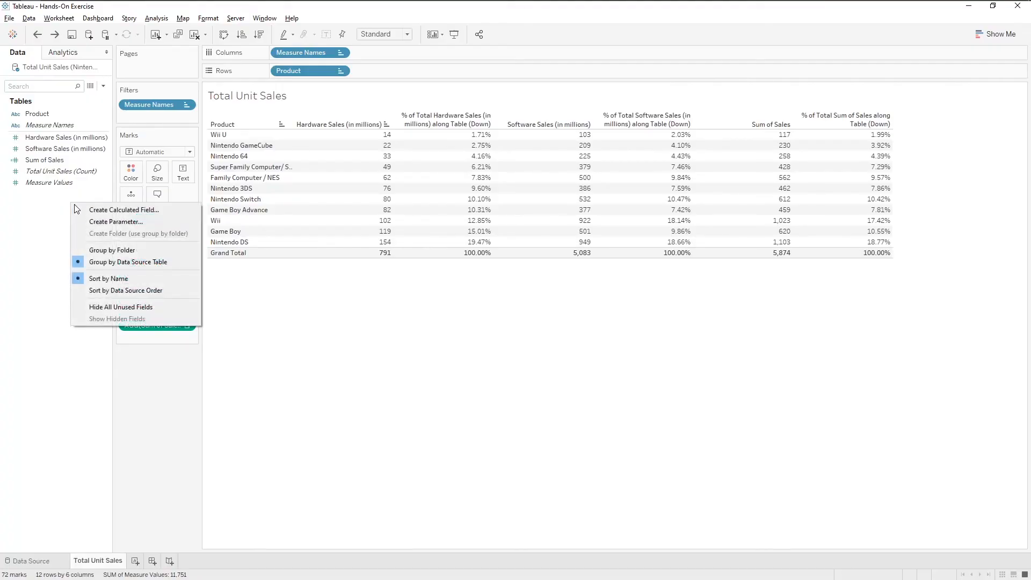
left_click(84, 210)
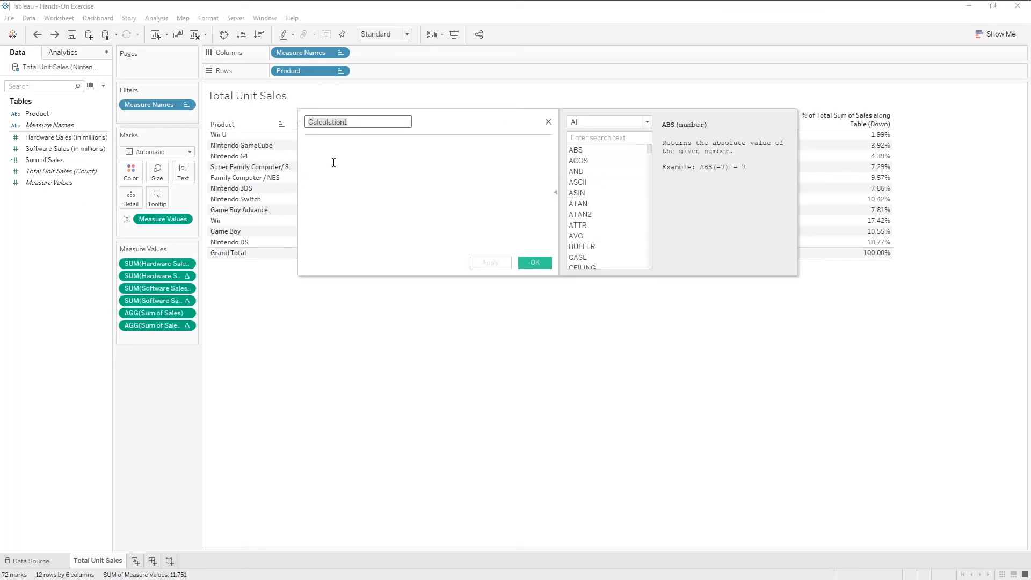
type("Pr")
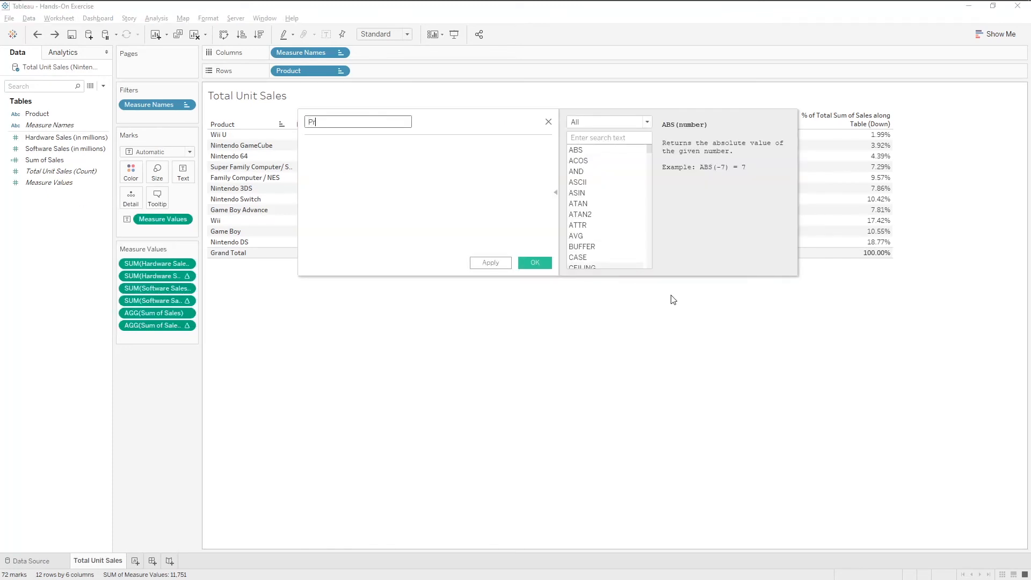
type("oduct Group")
left_click(499, 193)
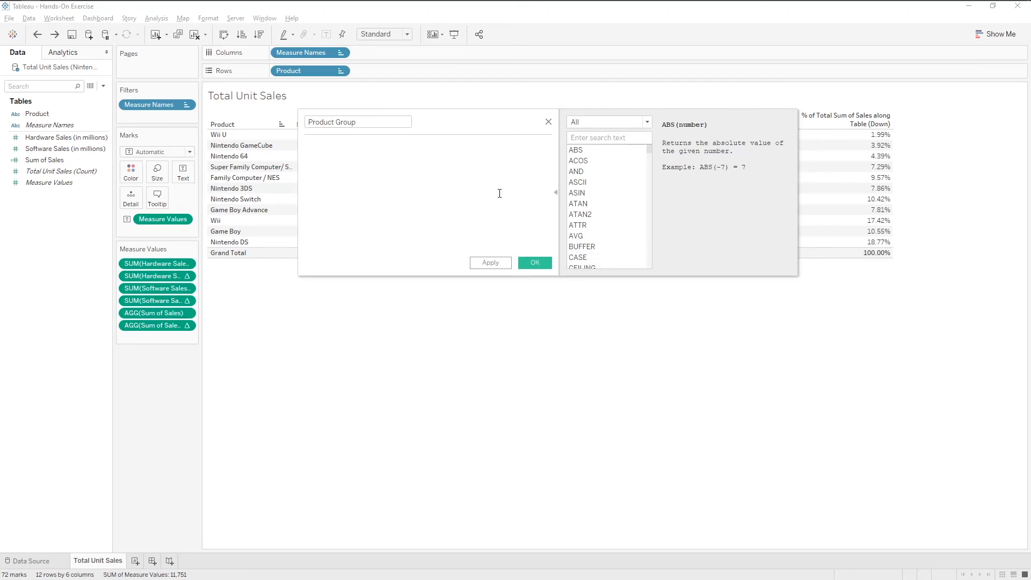
Step: Start the formula with IF CONTAINS([Product], 'Wii') THEN 'Wii'
type("IF")
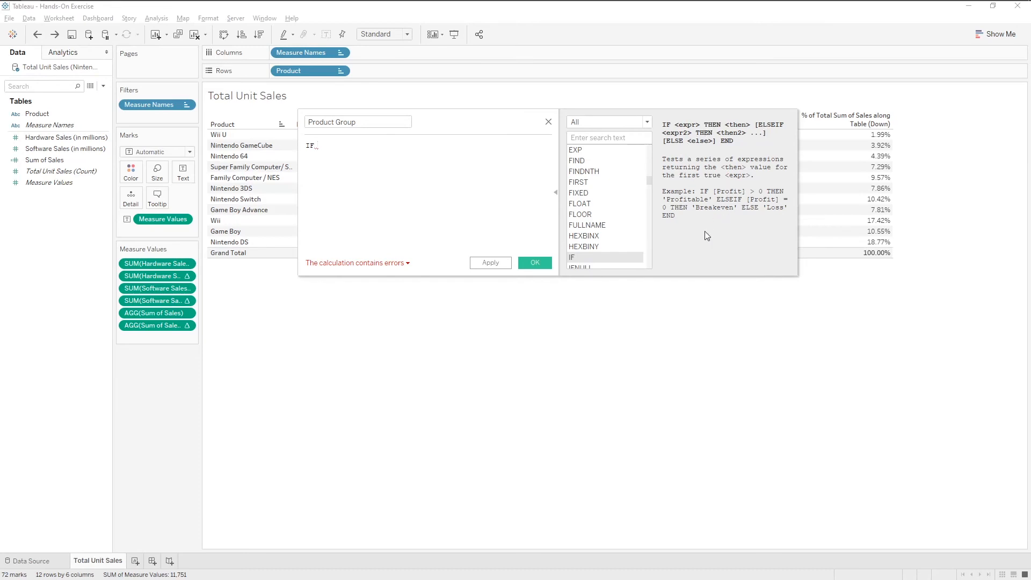
type("CONTAINS")
key("Return")
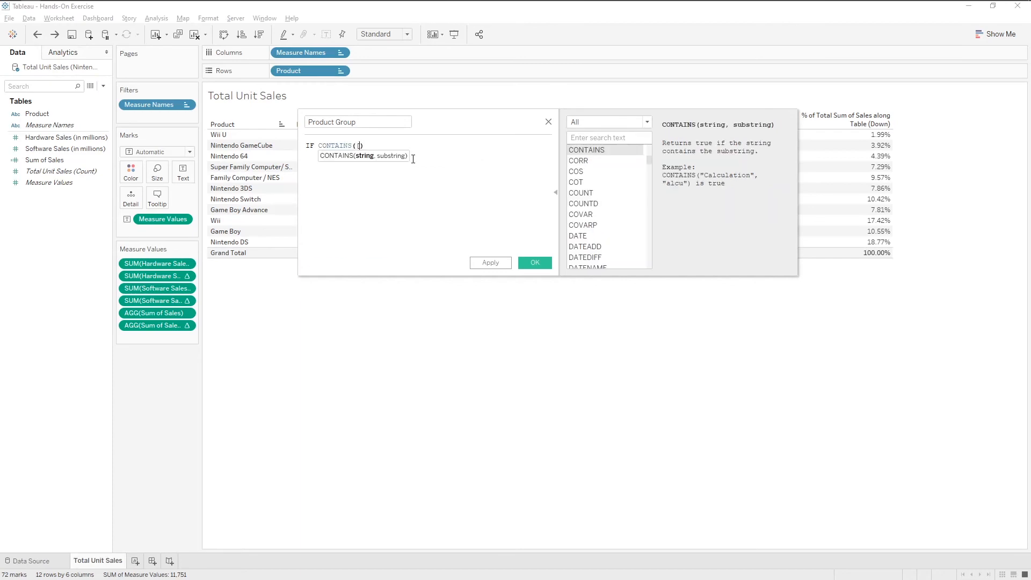
type("[P")
key("Return")
type(", 'Wii')")
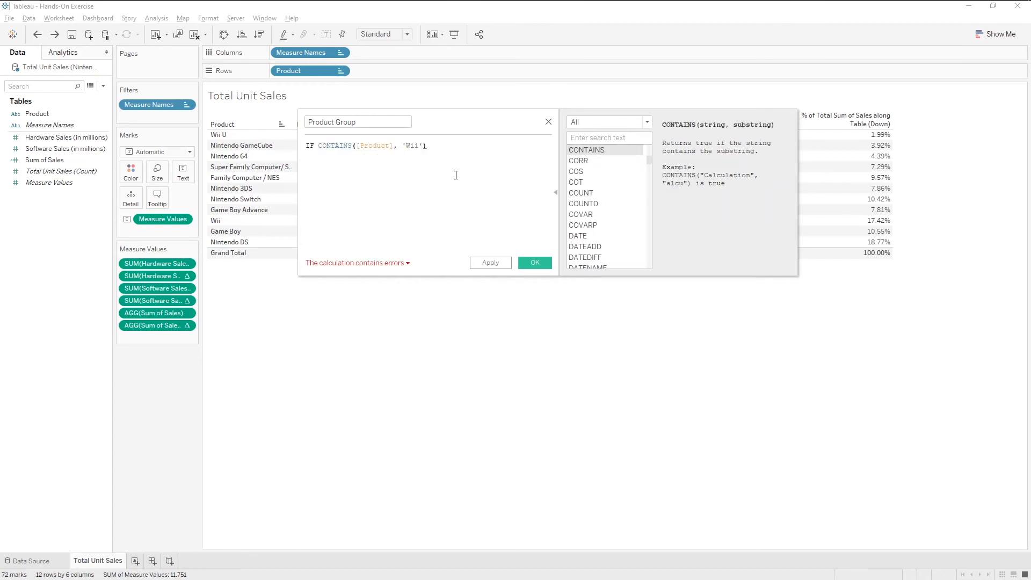
type(" THEN 'Wii'")
key("Return")
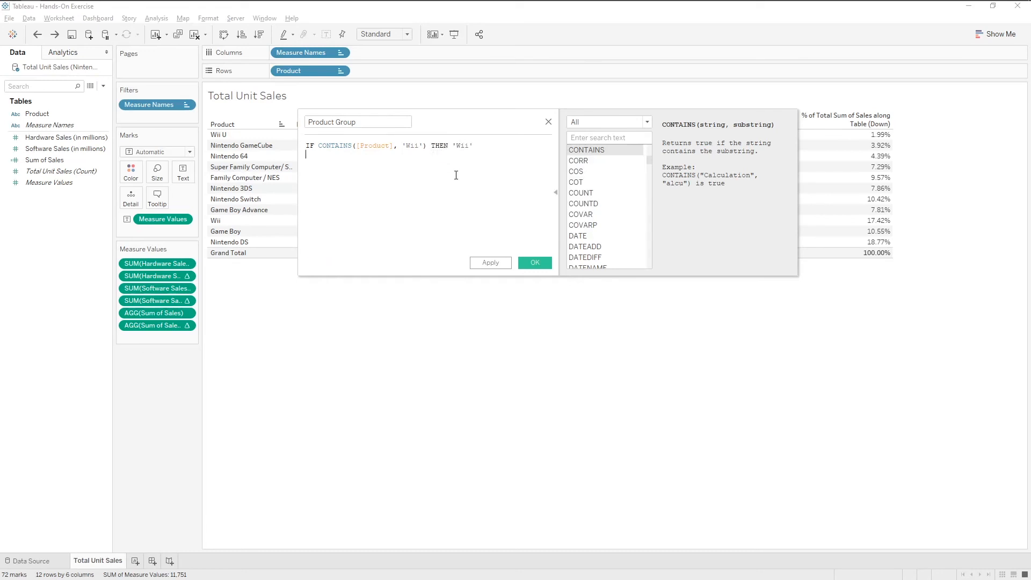
Step: Add the line ELSEIF CONTAINS([Product], 'Boy') THEN 'Game Boy'
type("ELSEIF C")
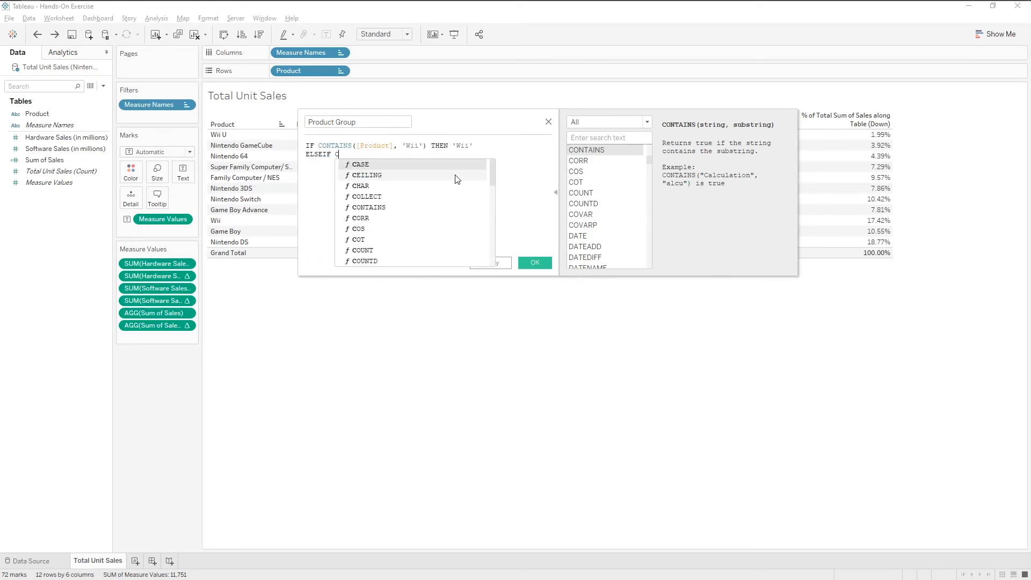
type("ONTAINS([Product], ")
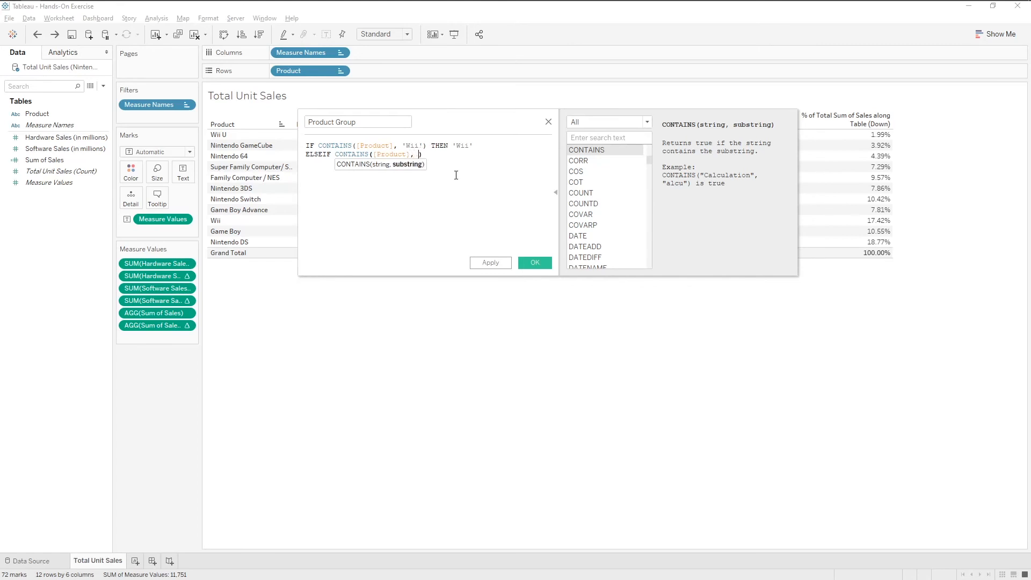
type("'Boy') THEN")
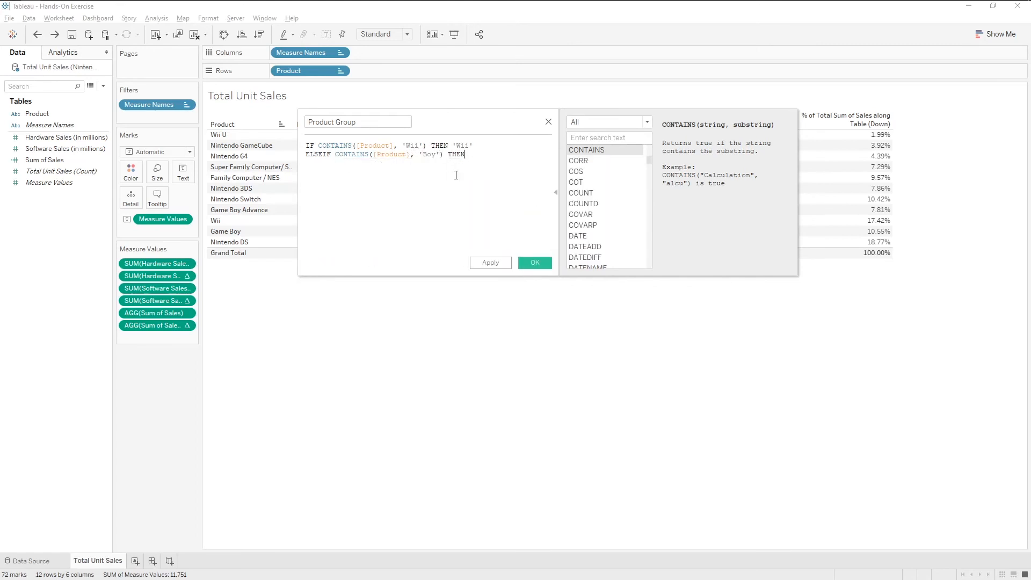
type(" 'Game Boy'")
key("Return")
Step: Add the line ELSEIF CONTAINS([Product], 'Nintendo') THEN 'Nintendo'
type("ELSE")
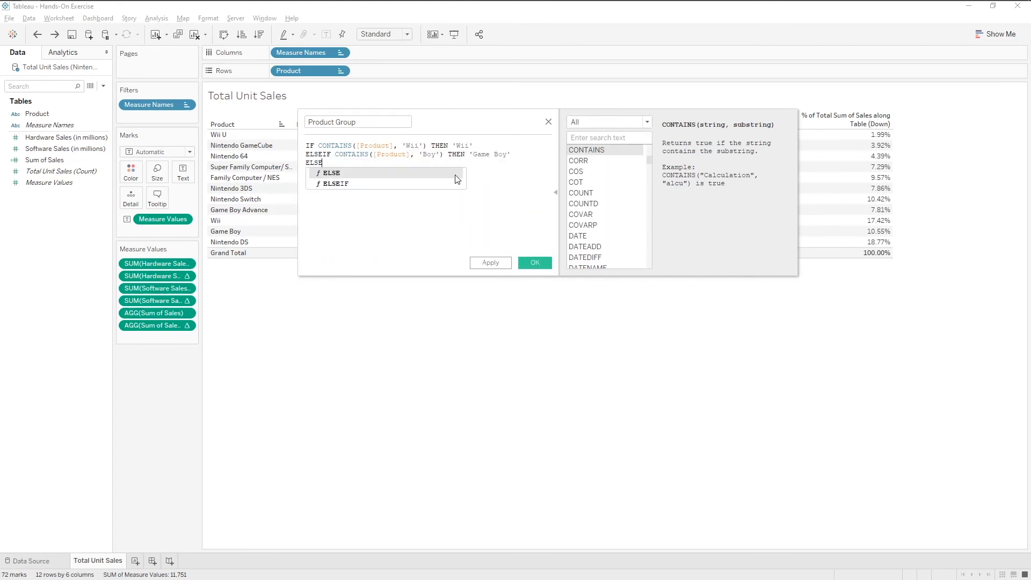
type("IF CONTAINS([P")
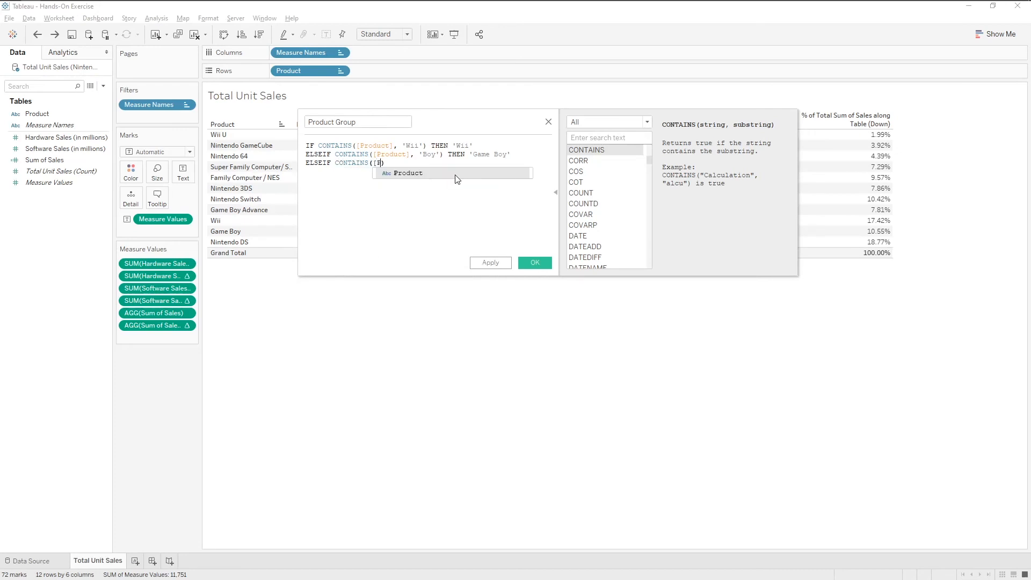
key("Return")
type(", 'N")
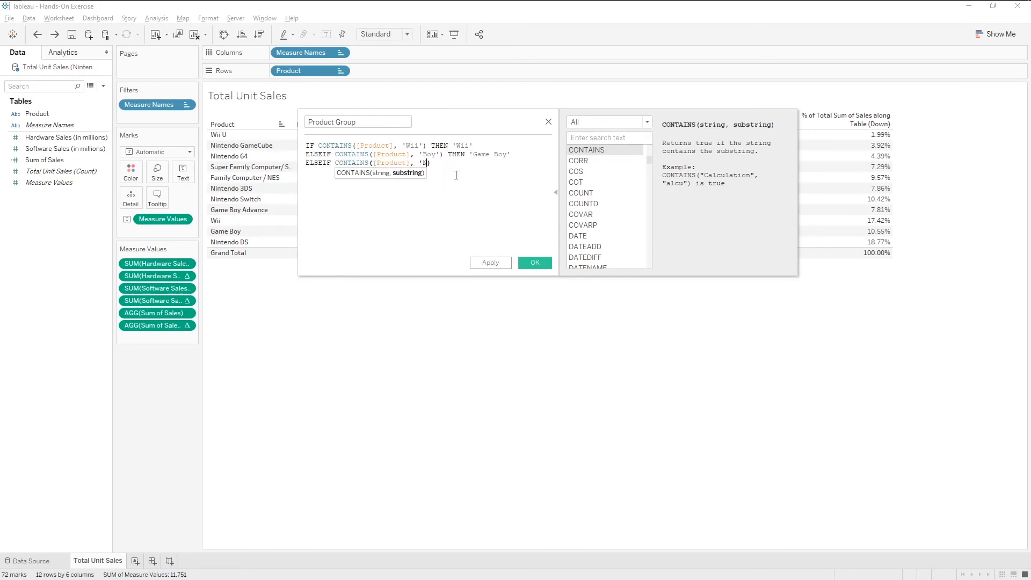
type("intendo') THEN")
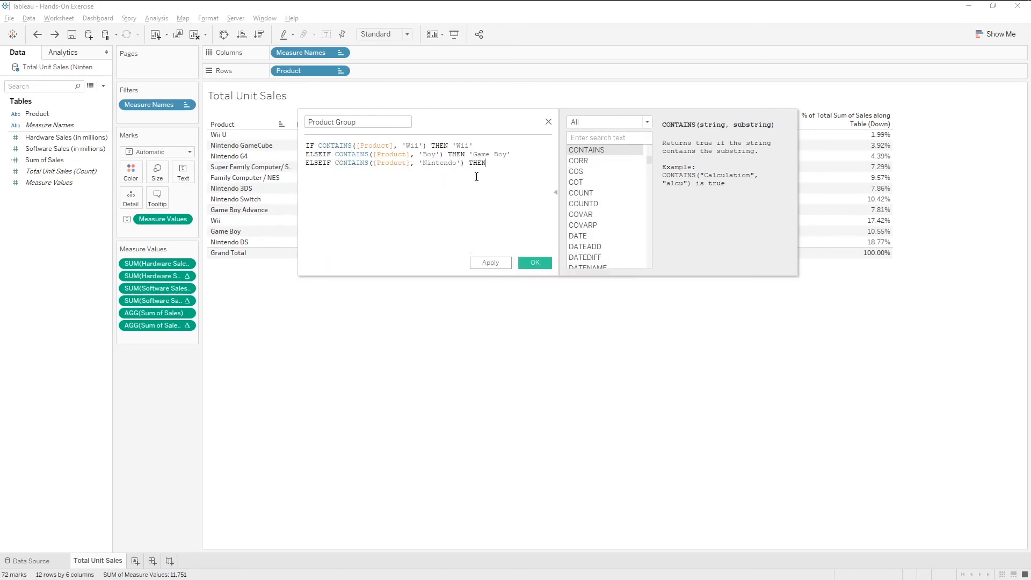
type(" 'Nintendo'")
key("Return")
Step: Finish the formula with ELSE 'Family' and END, then save the calculated field
type("ELS")
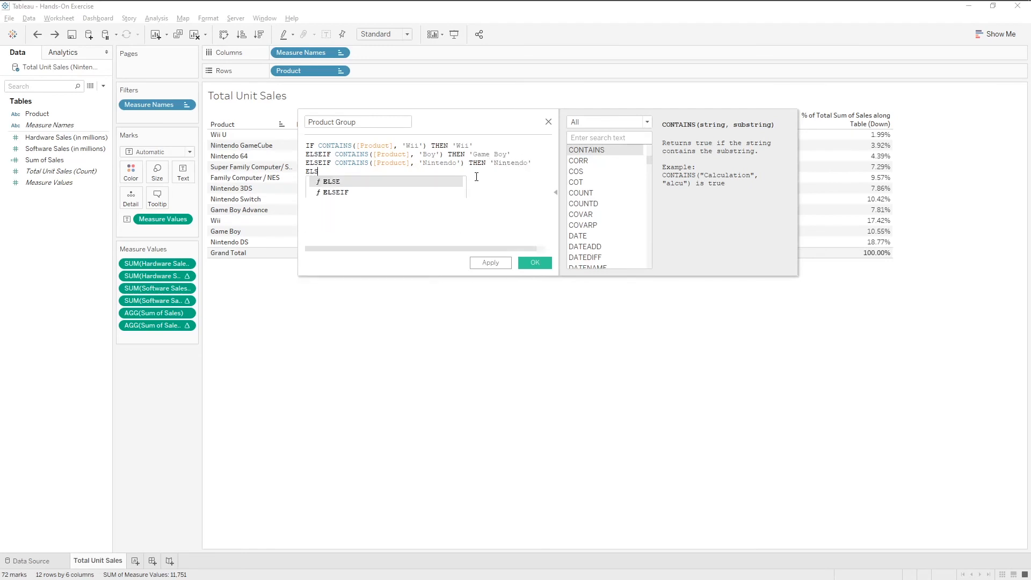
type("E")
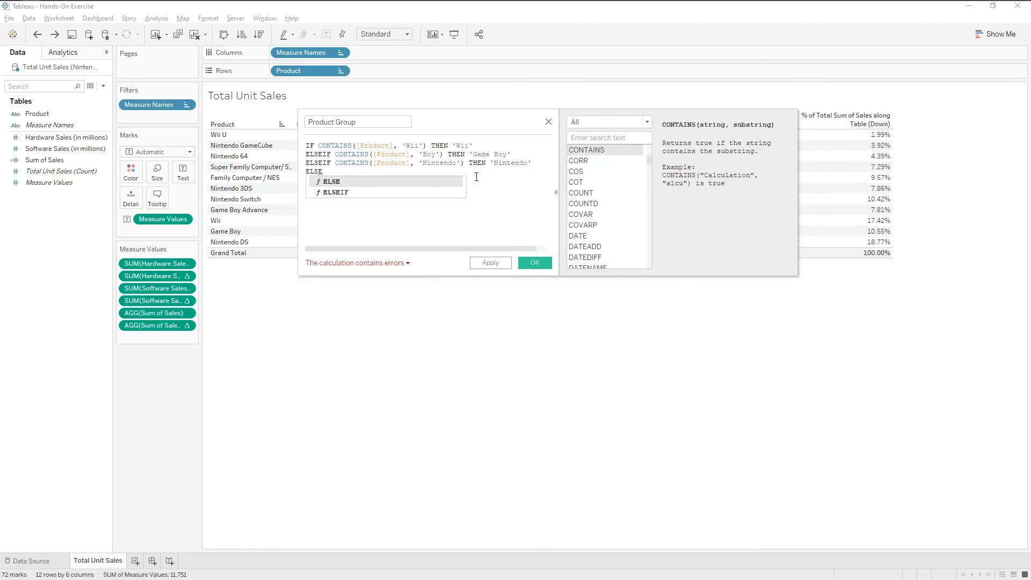
type(" '")
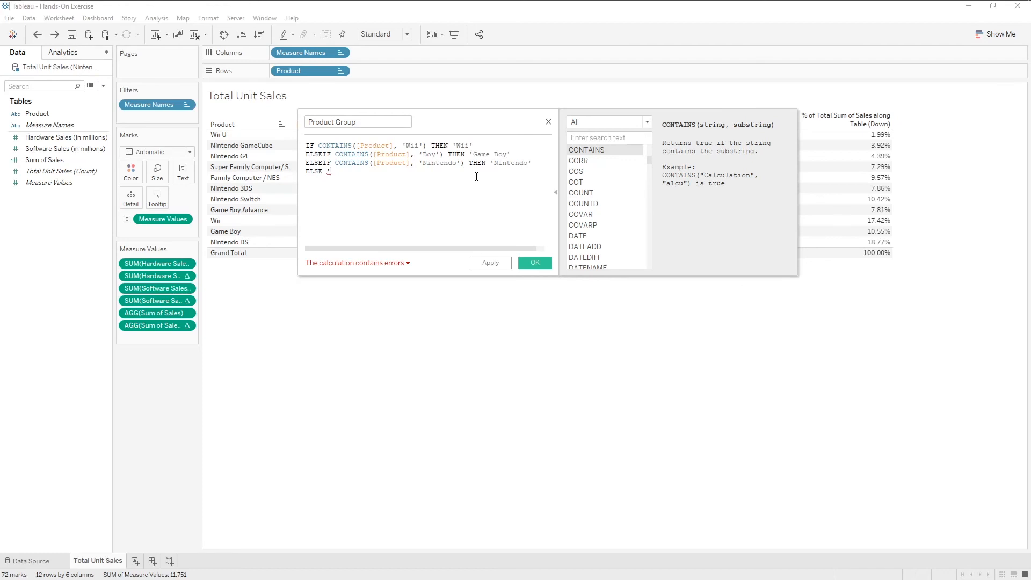
type("Family'")
key("Return")
type("END")
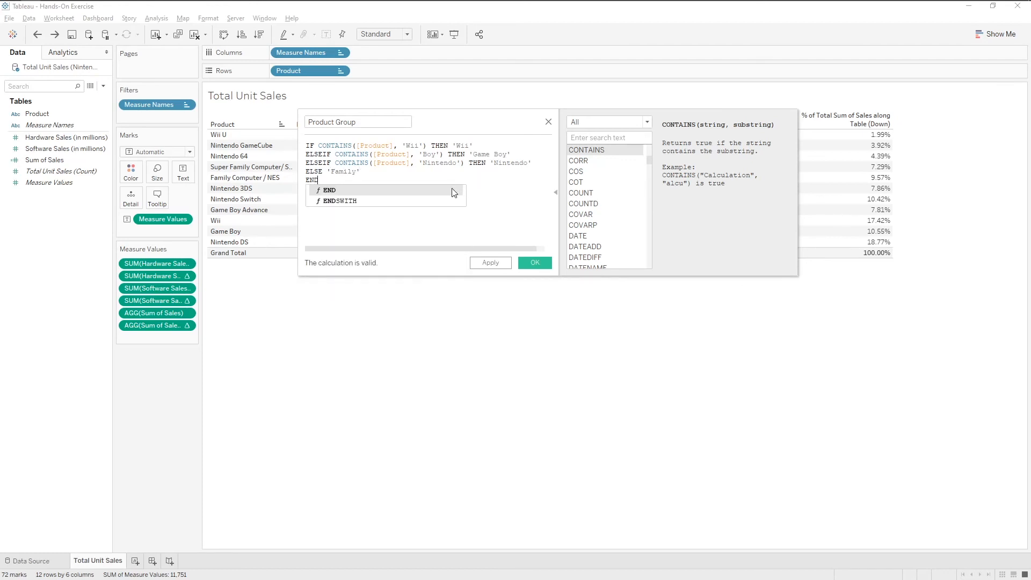
left_click(453, 188)
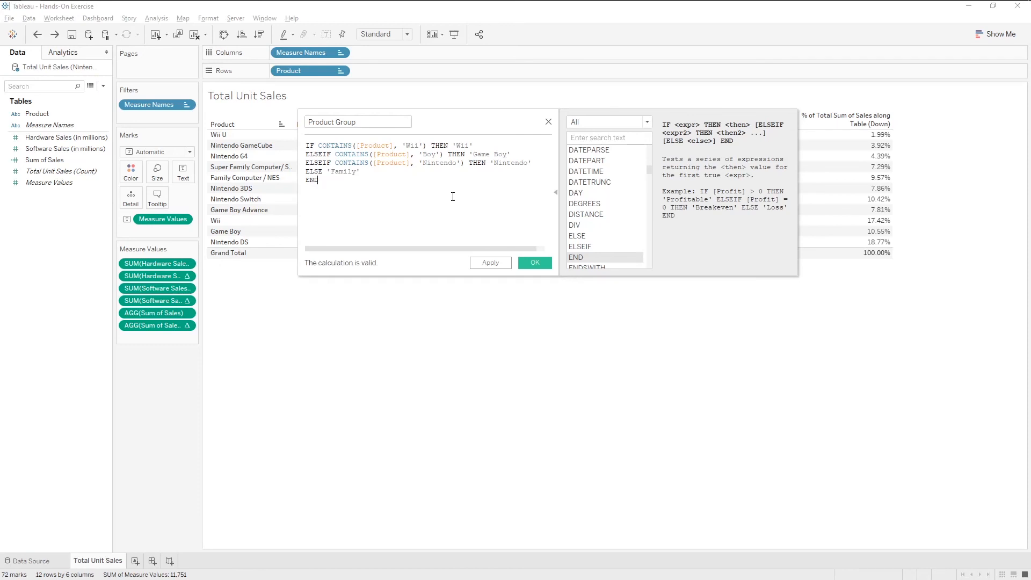
left_click(535, 263)
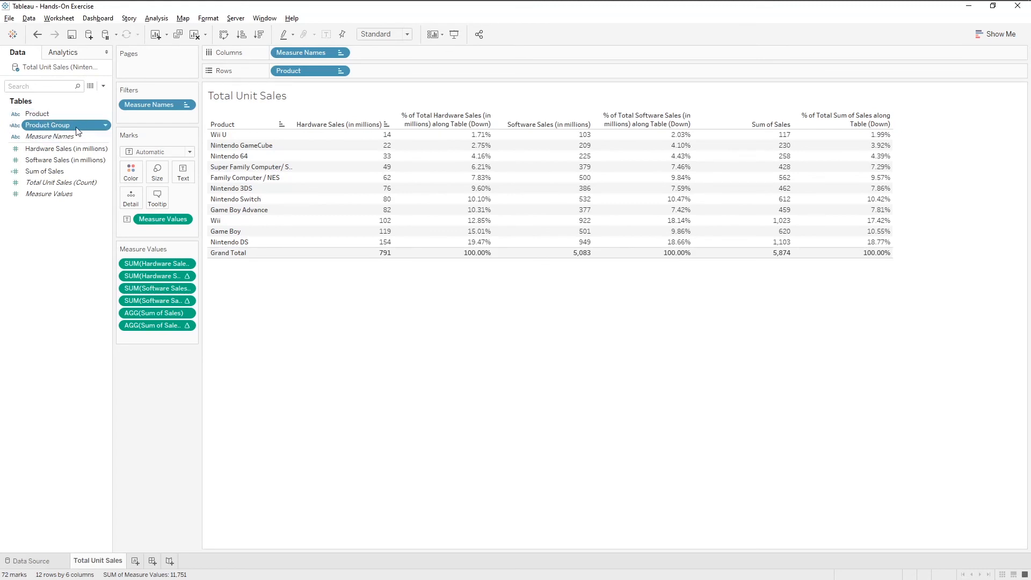
Step: Place Product Group on the rows ahead of Product to group the consoles
left_click_drag(43, 127, 277, 71)
left_click_drag(277, 70, 277, 70)
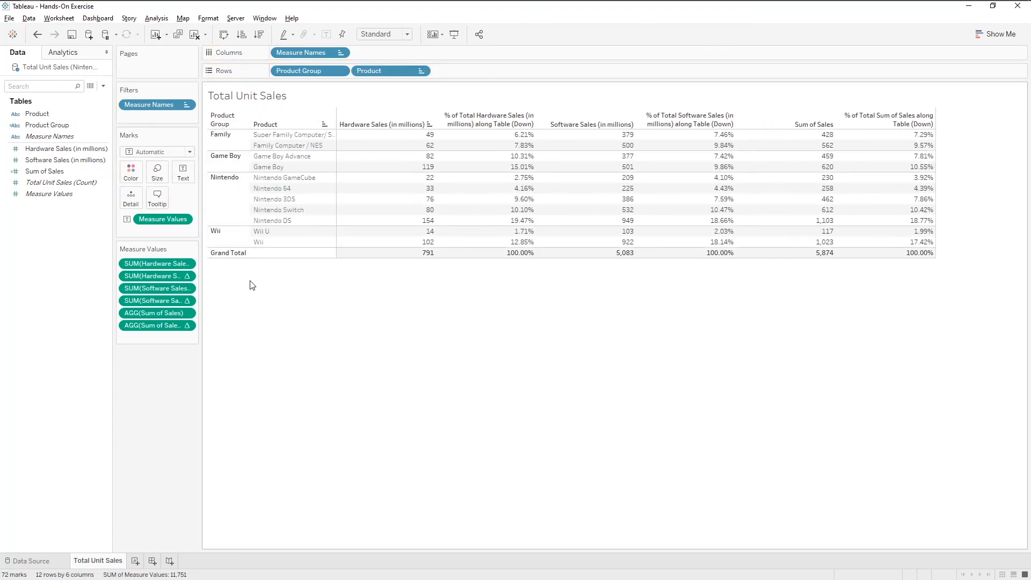
left_click(46, 114)
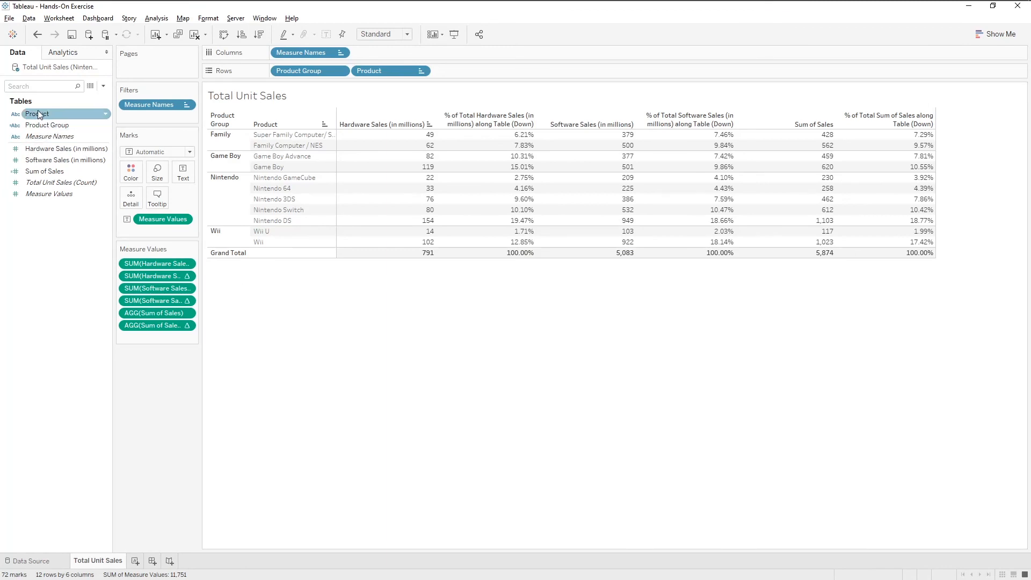
Step: Create a group on Product, combining Nintendo 3DS, 64, DS, GameCube and Switch into a group named Nintendo
right_click(85, 117)
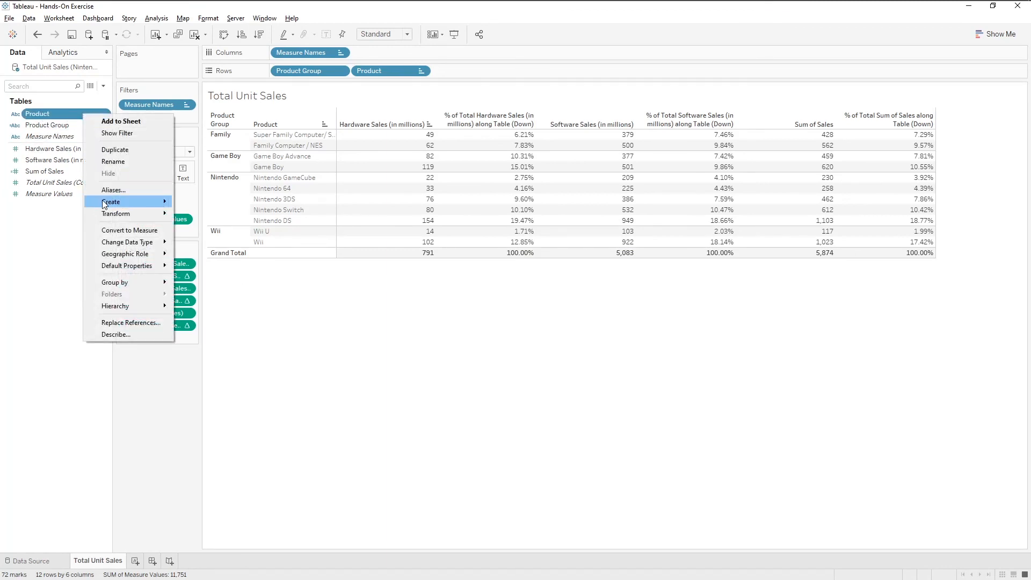
mouse_move(105, 203)
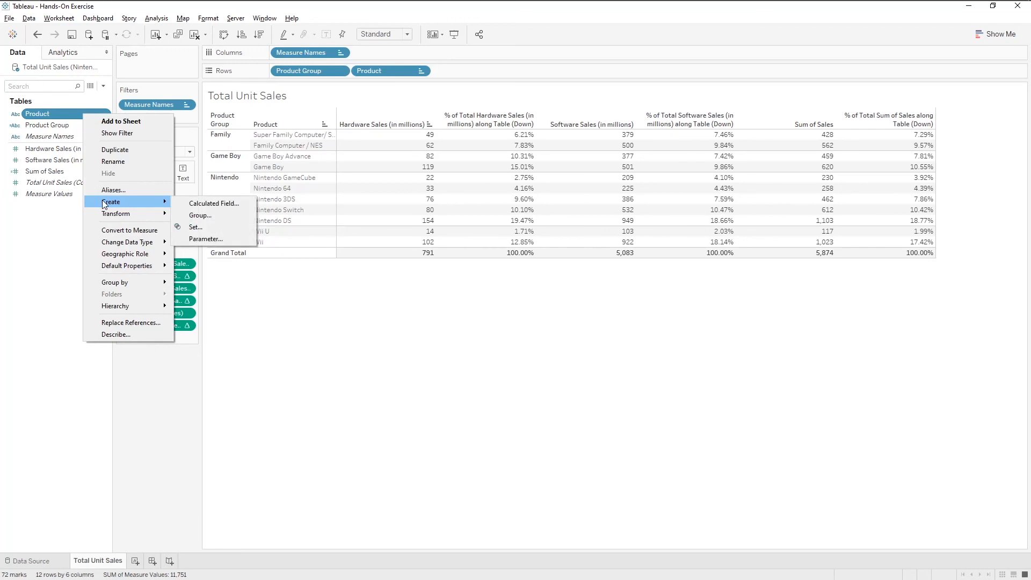
left_click(197, 218)
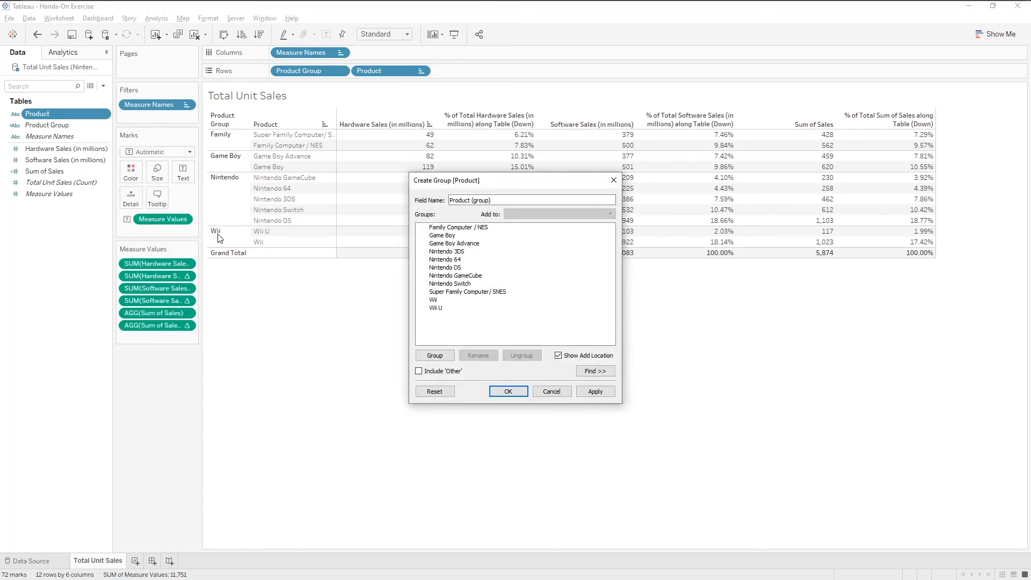
left_click(504, 254)
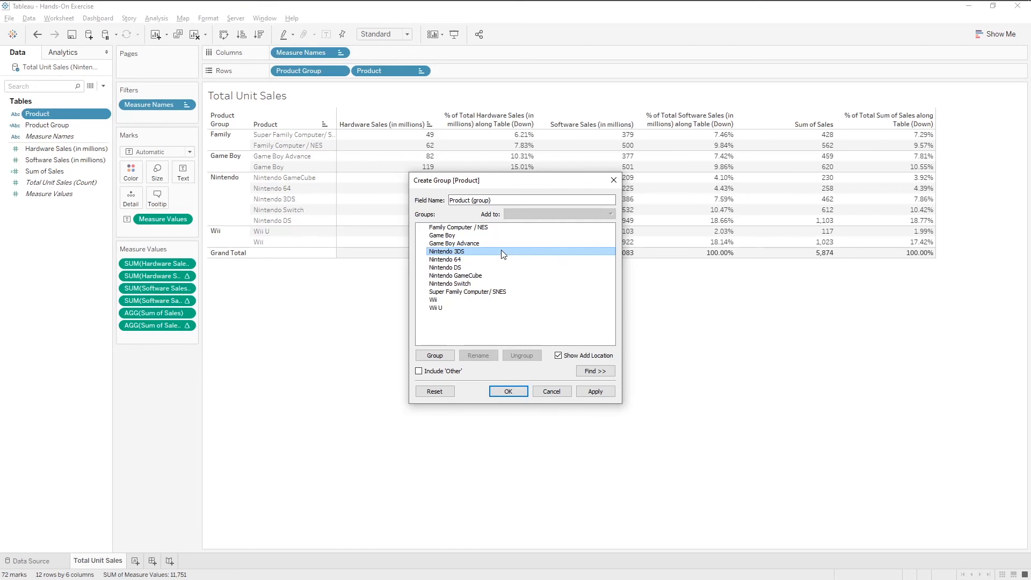
left_click_drag(502, 251, 479, 287)
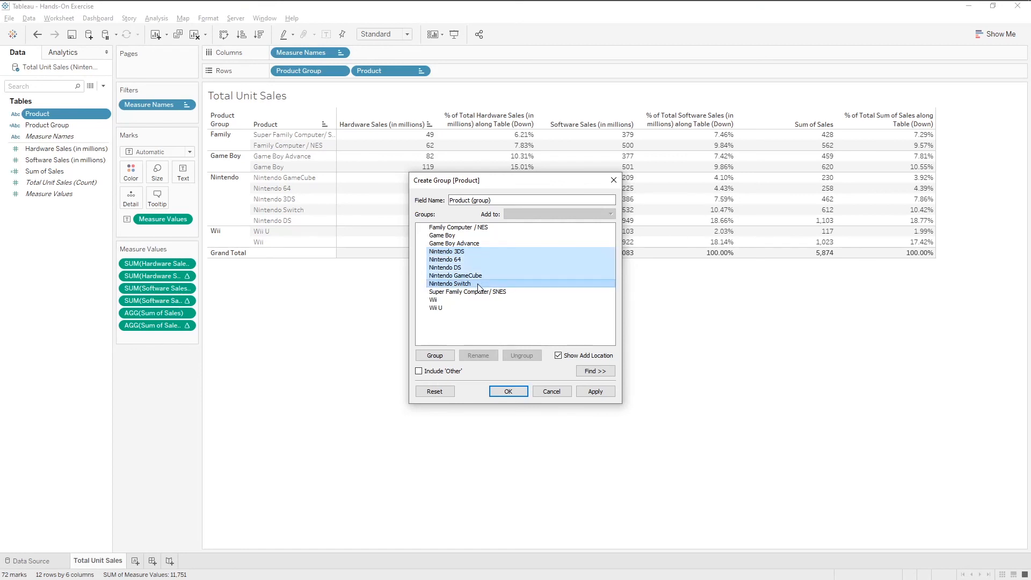
right_click(493, 261)
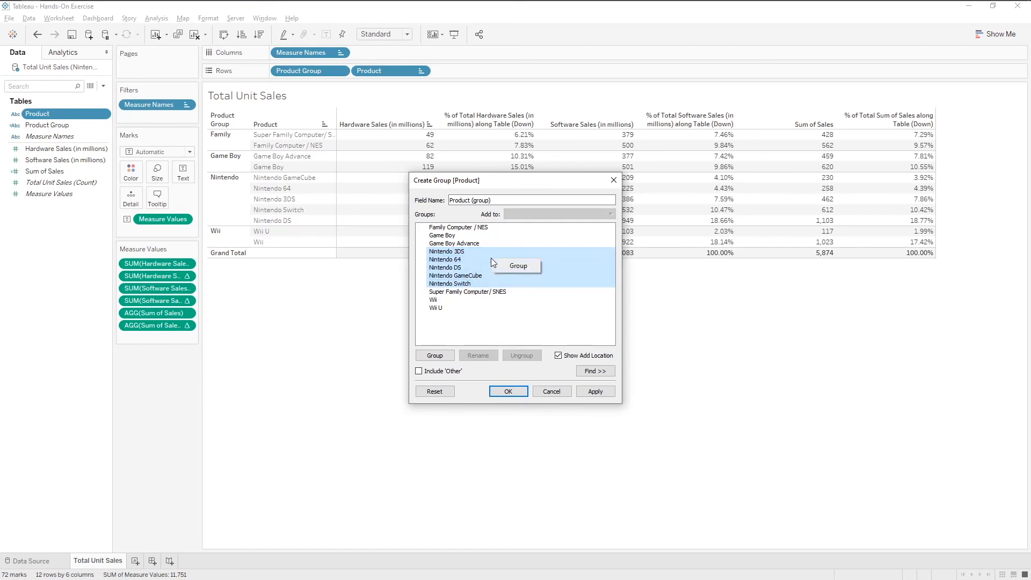
left_click(516, 266)
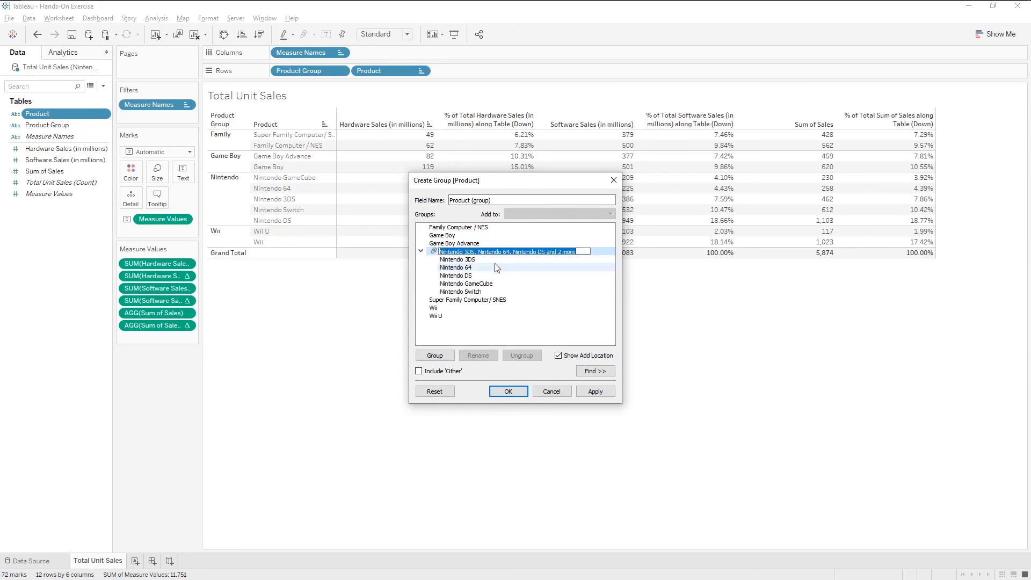
type("Nintendo")
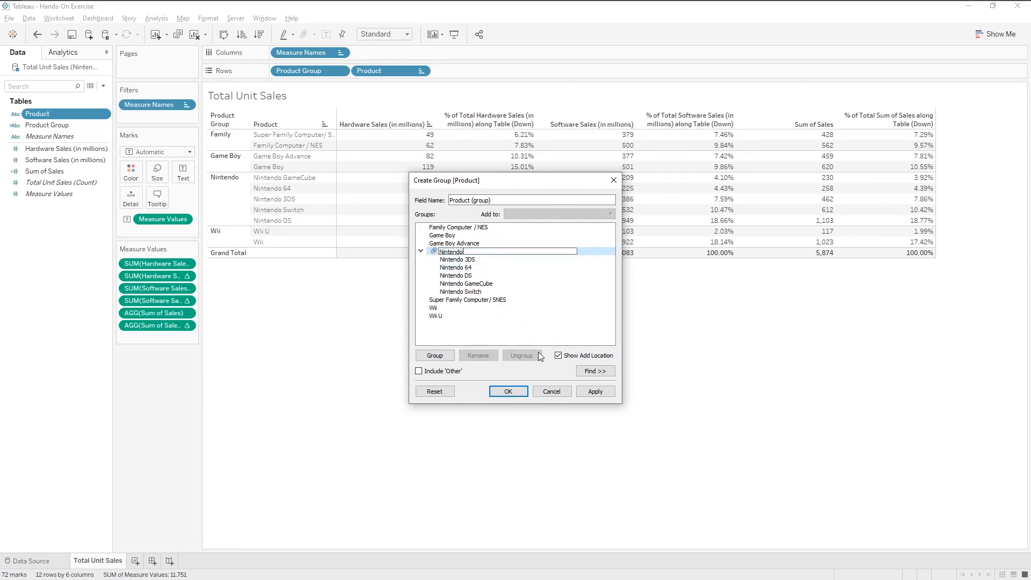
key("Return")
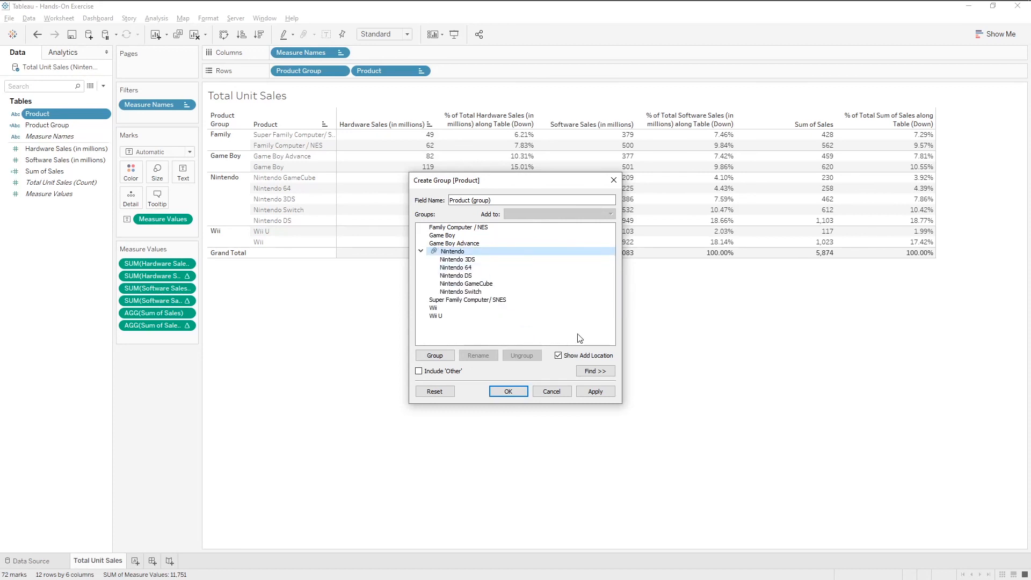
Step: Group Wii and Wii U together and name the group Wii
left_click(421, 252)
left_click(438, 268)
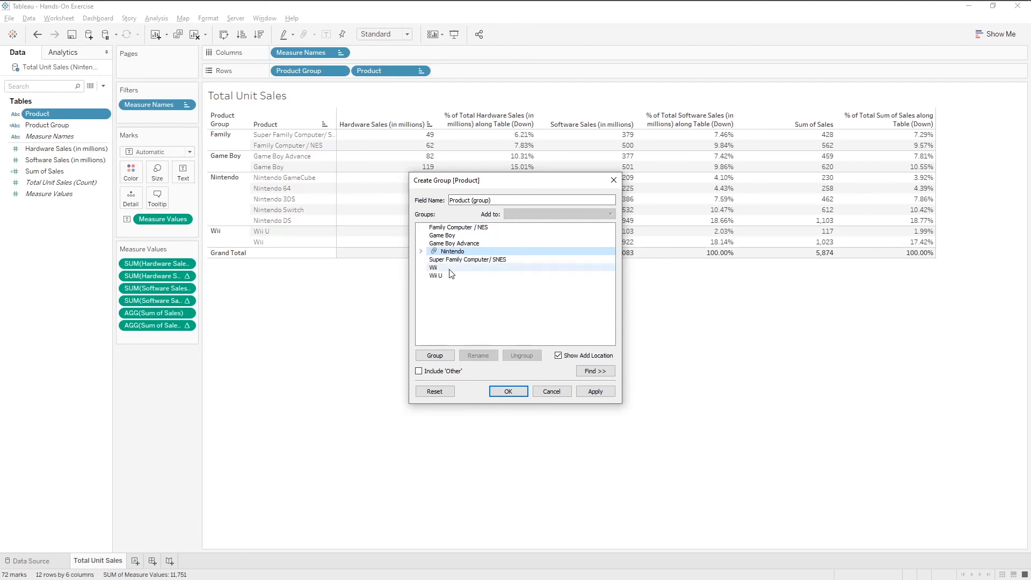
left_click(450, 276, "ctrl")
right_click(450, 277)
left_click(455, 296)
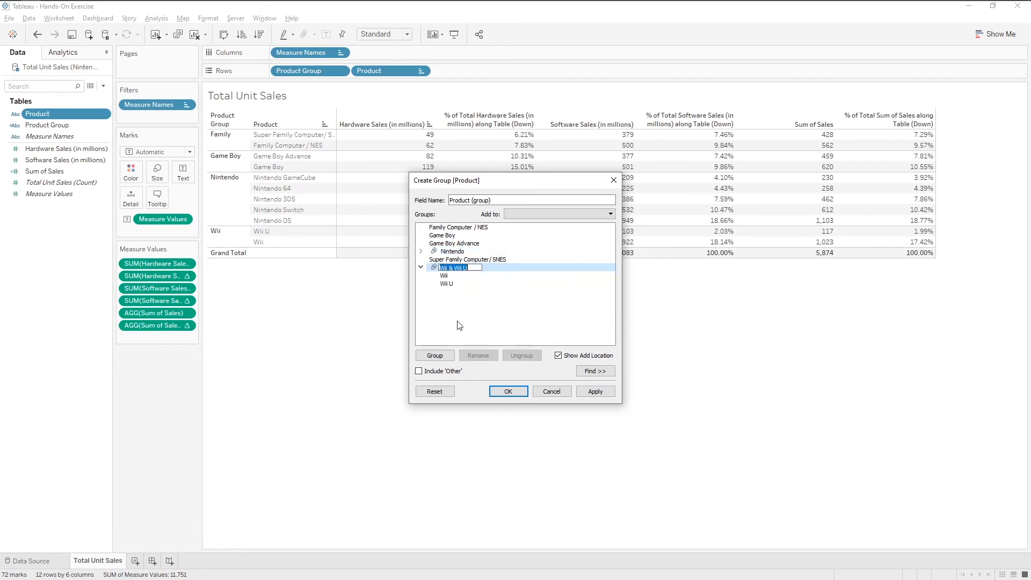
type("Wii")
key("Return")
Step: Group Game Boy and Game Boy Advance together and name the group Game Boy
left_click(421, 267)
left_click(442, 235)
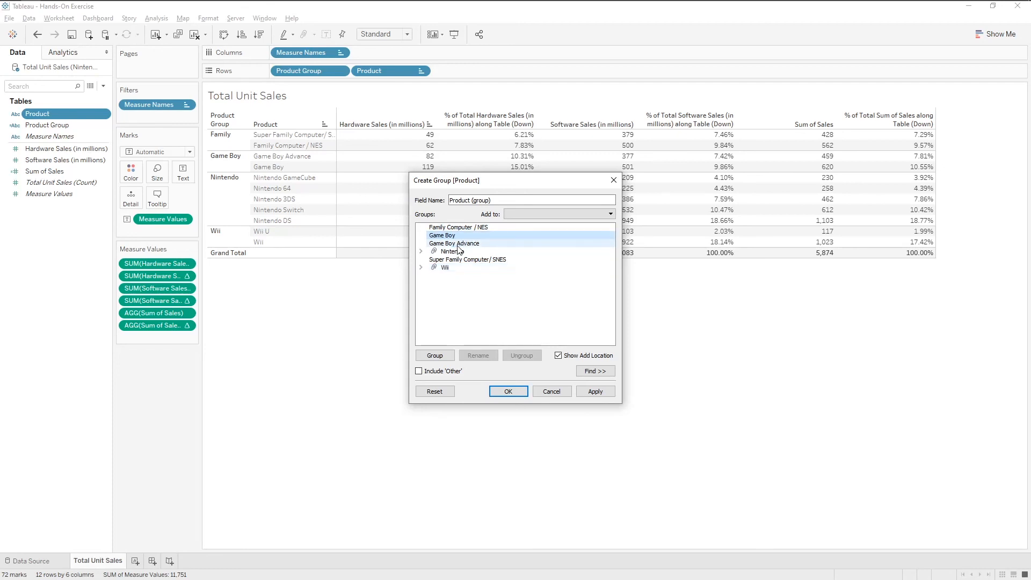
left_click(453, 243, "ctrl")
right_click(456, 245)
left_click(472, 266)
type("Game Boy")
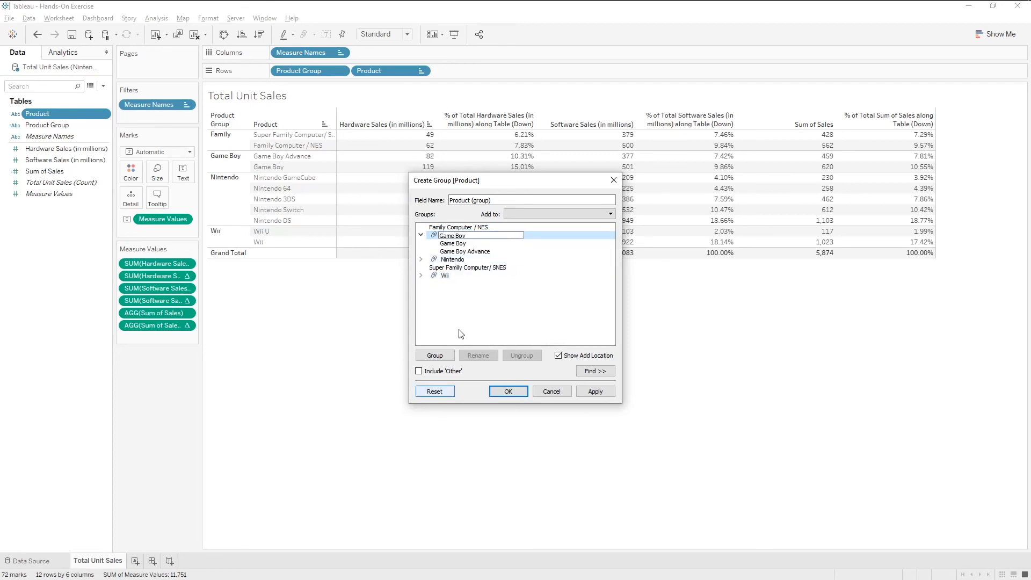
key("Return")
Step: Include 'Other' for the remaining consoles, rename that group Family, and confirm the new group field
key("Left")
left_click(419, 371)
right_click(453, 252)
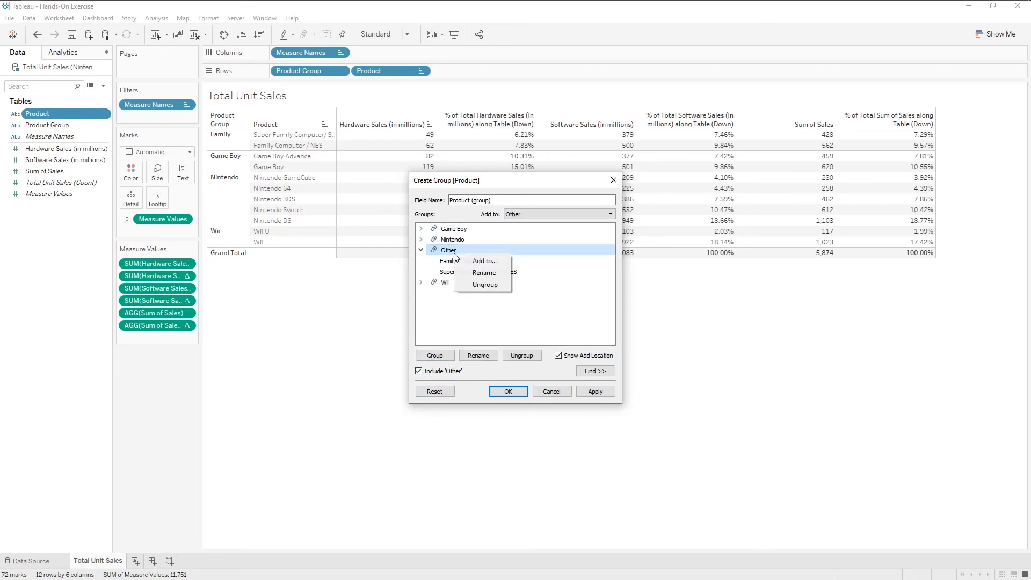
left_click(473, 273)
type("Family")
key("Return")
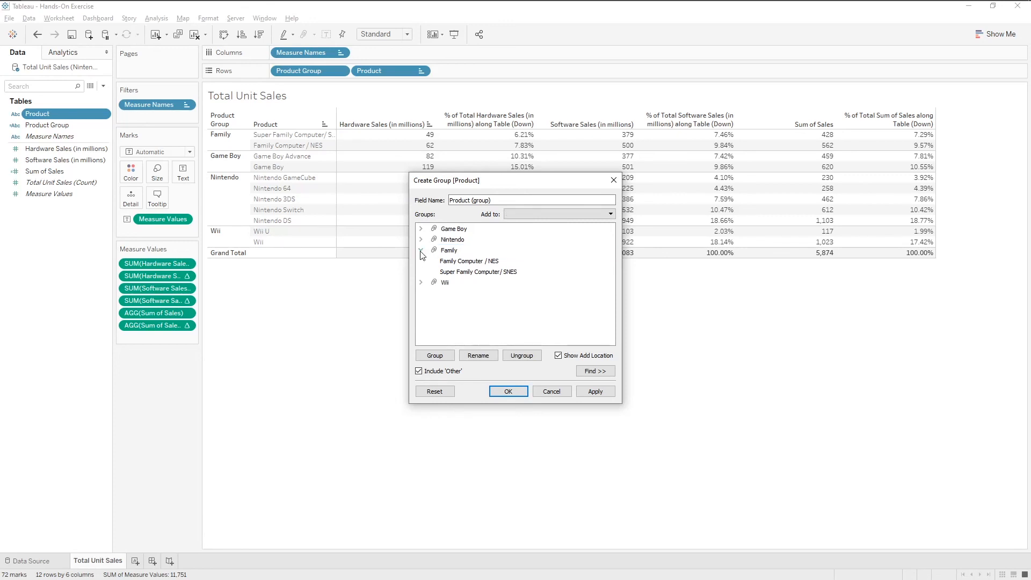
key("Left")
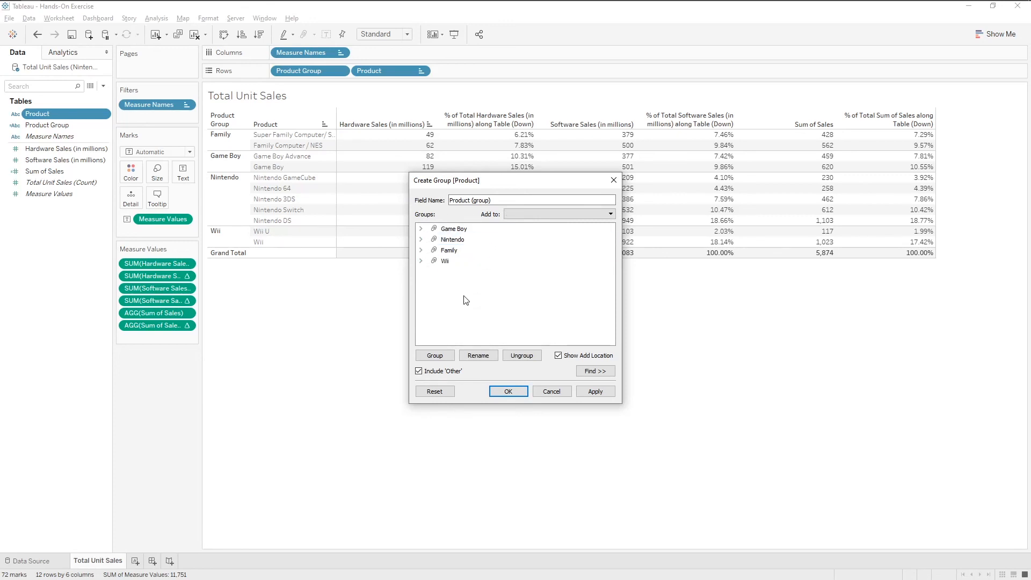
left_click(507, 392)
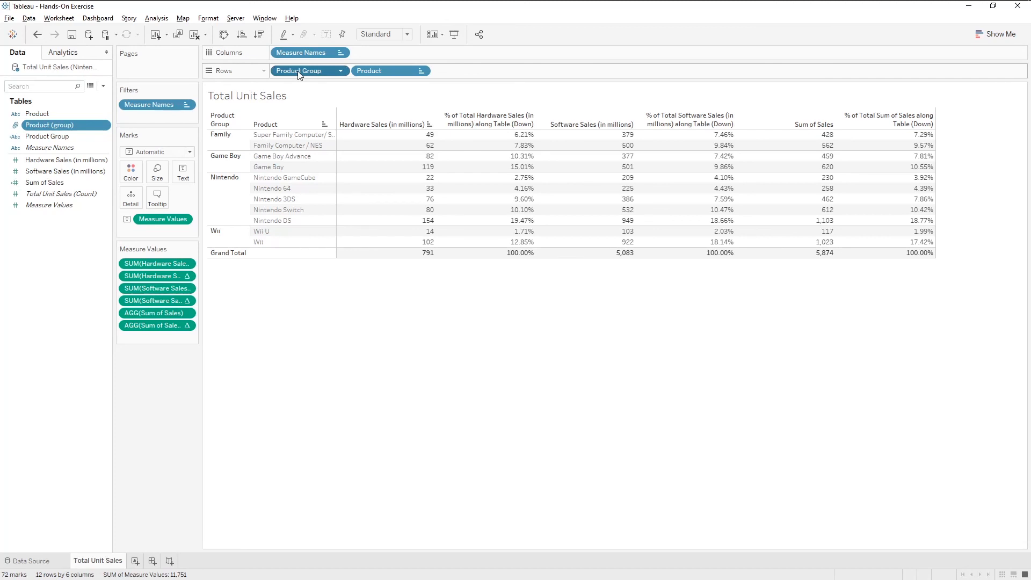
Step: Replace Product Group on the rows with the new Product (group) field ahead of Product
left_click_drag(297, 71, 95, 317)
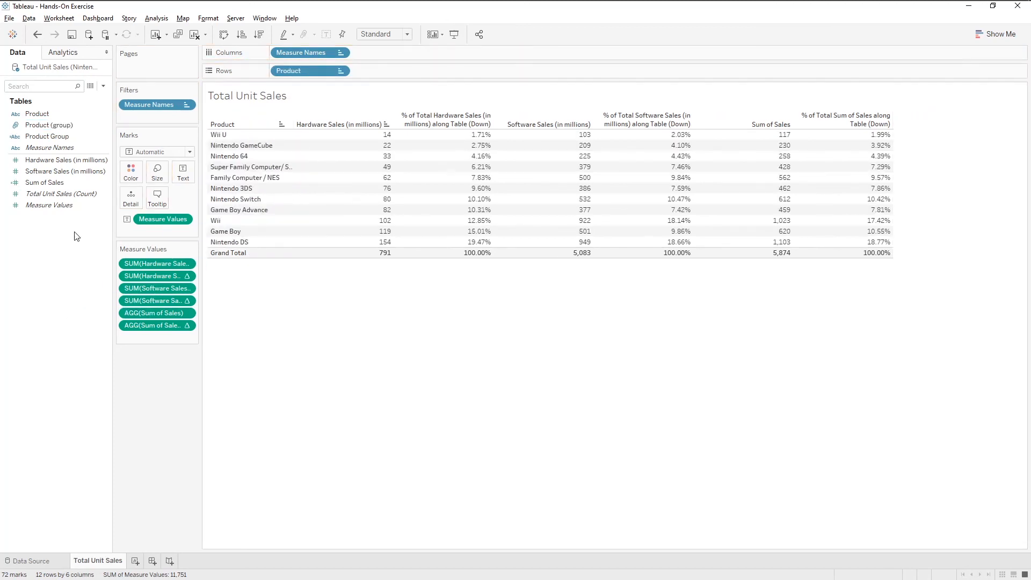
left_click_drag(49, 124, 272, 70)
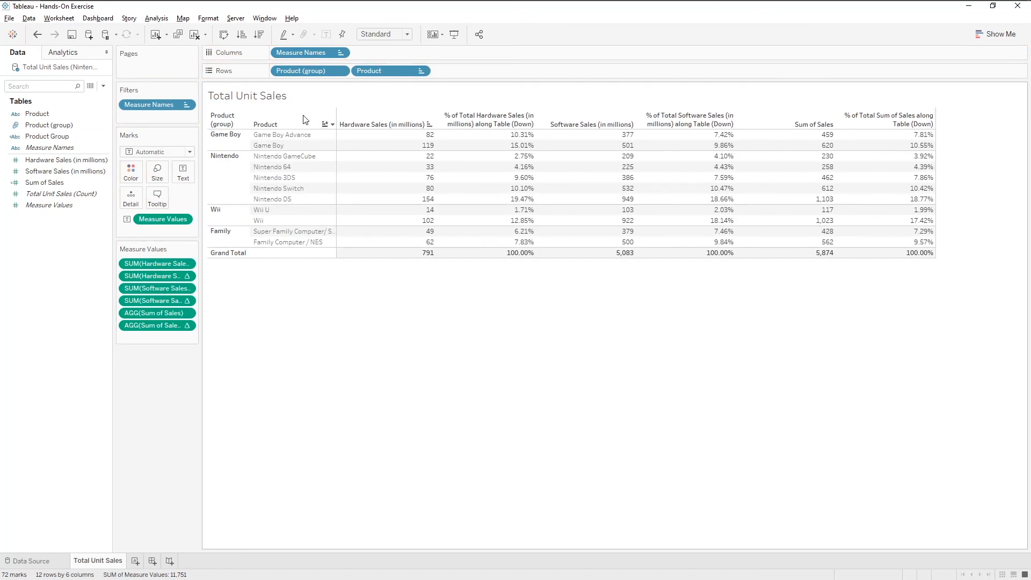